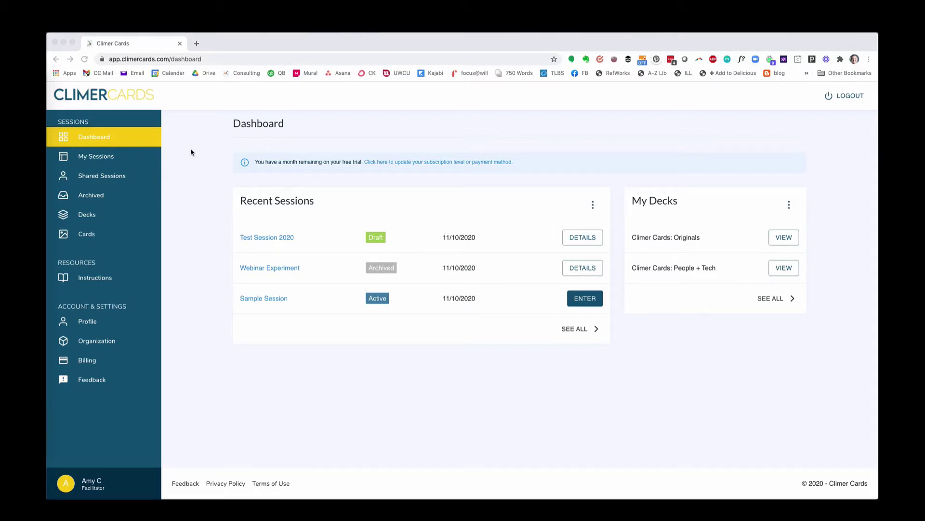
From My Sessions, create a new session named 'Test Session for Video'.
left_click(244, 202)
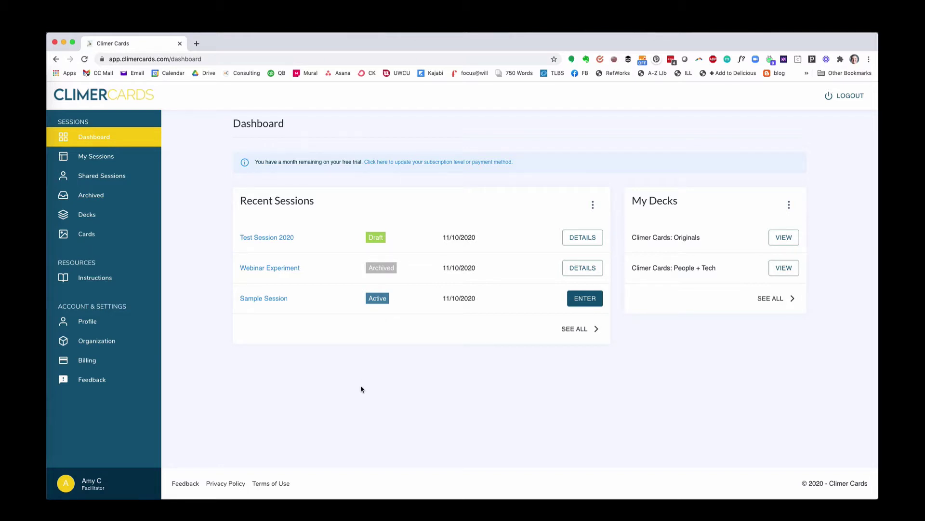
left_click(106, 161)
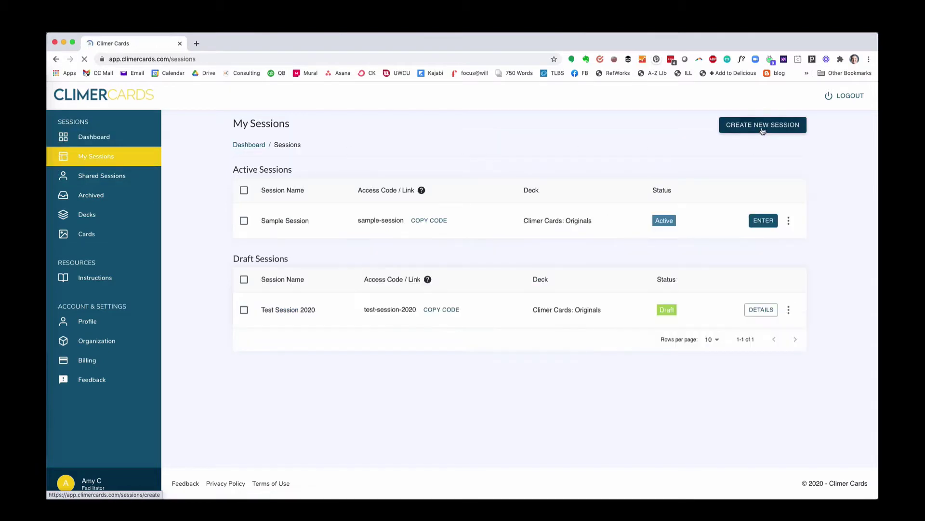
left_click(763, 129)
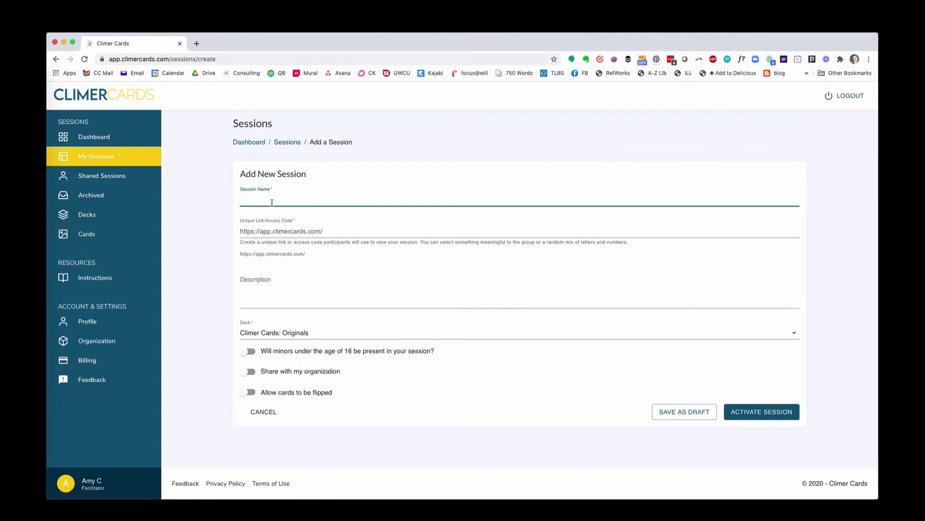
type("Test Session for Video")
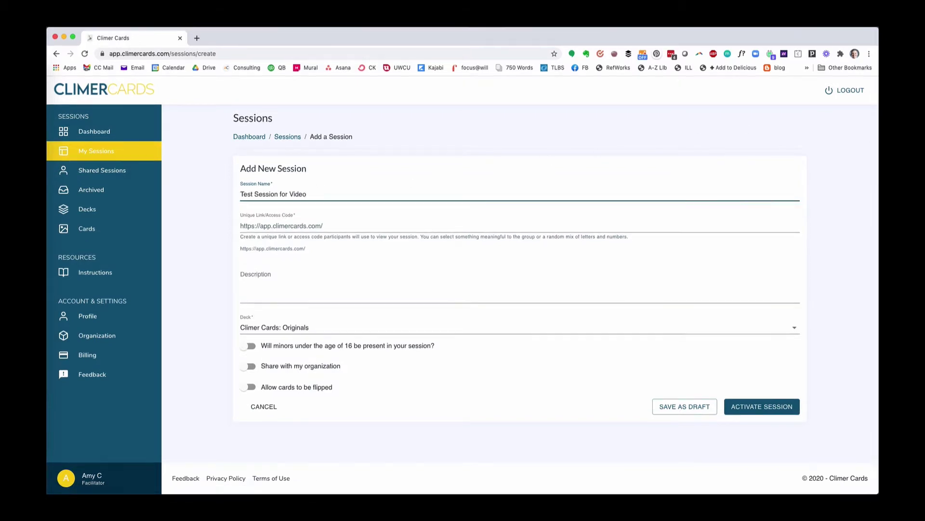
key("Tab")
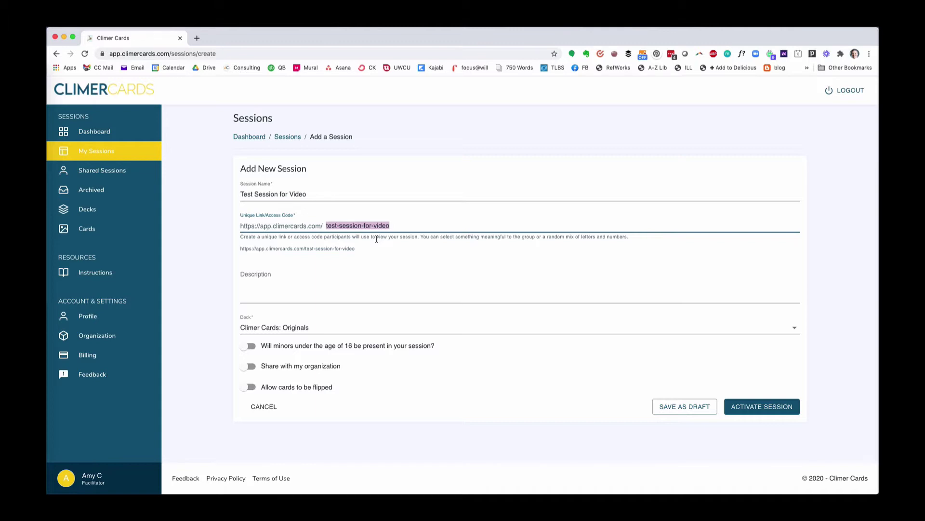
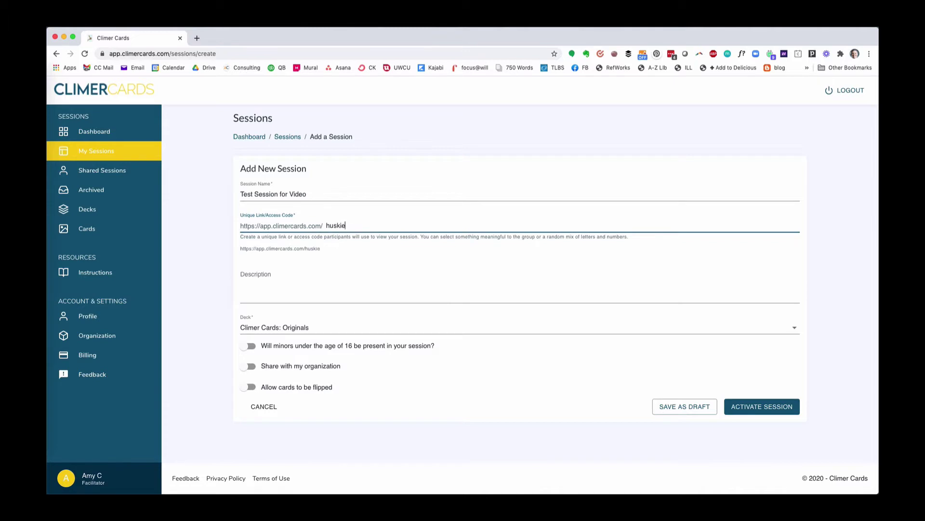
left_click(393, 276)
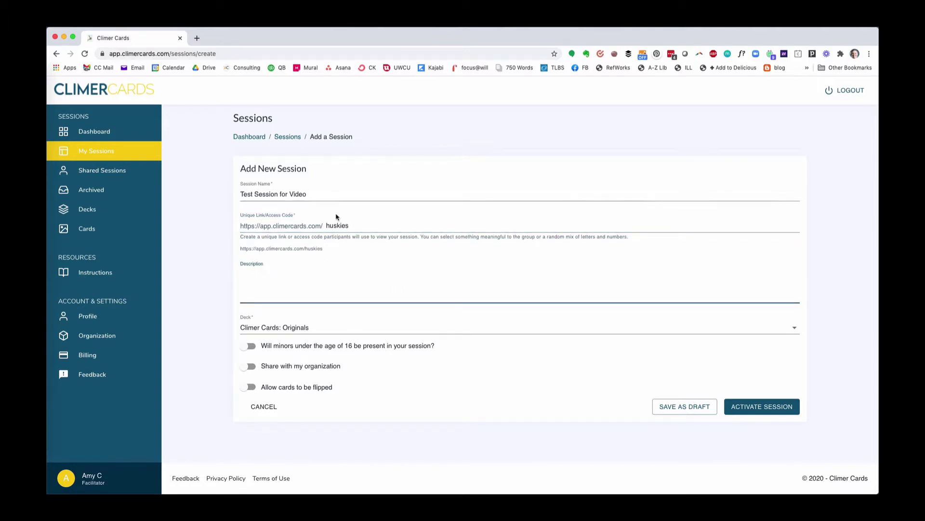
left_click(350, 225)
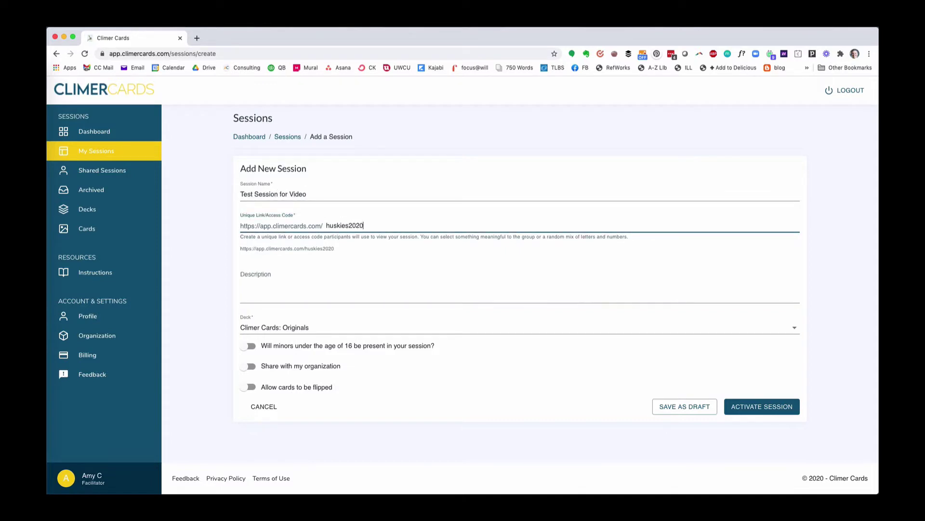
Finish the access code and move to the session's Description field.
left_click(325, 285)
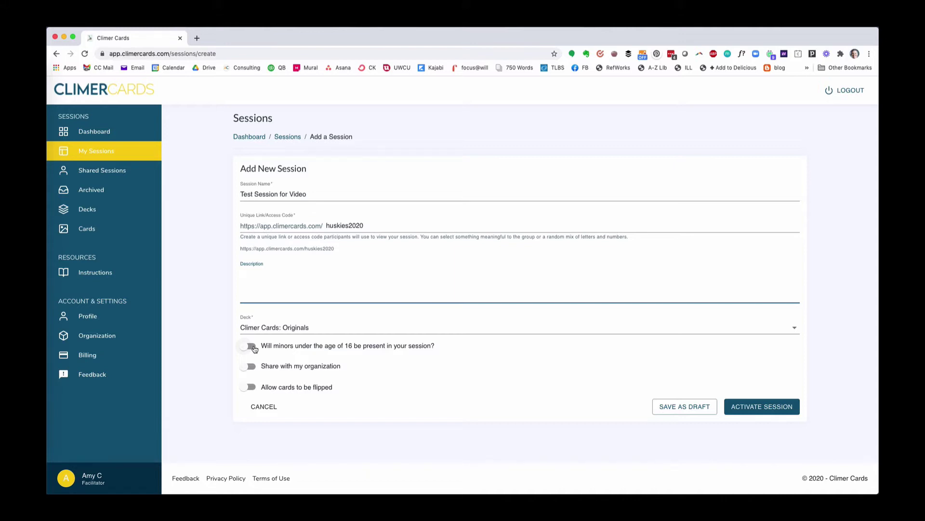
Turn on the minors-under-16 option, review the privacy warning, and leave organization sharing off.
left_click(252, 346)
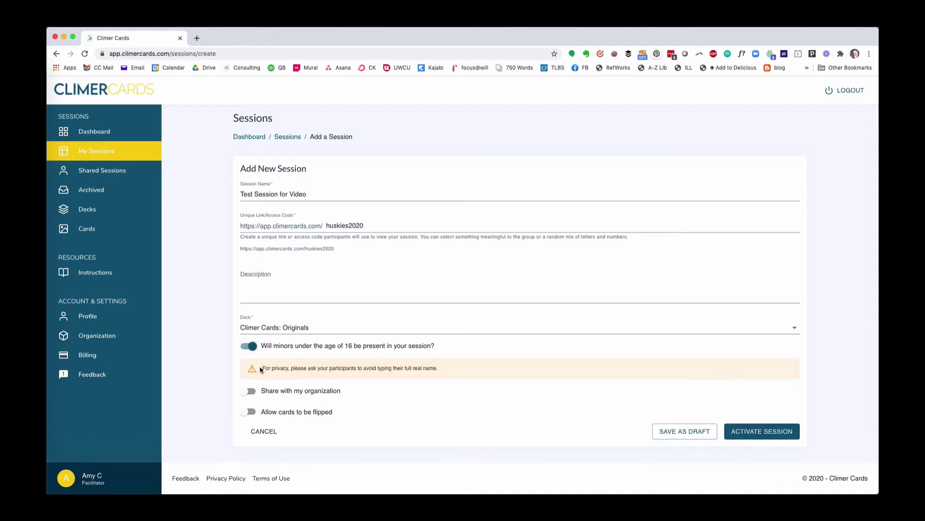
left_click_drag(263, 368, 443, 371)
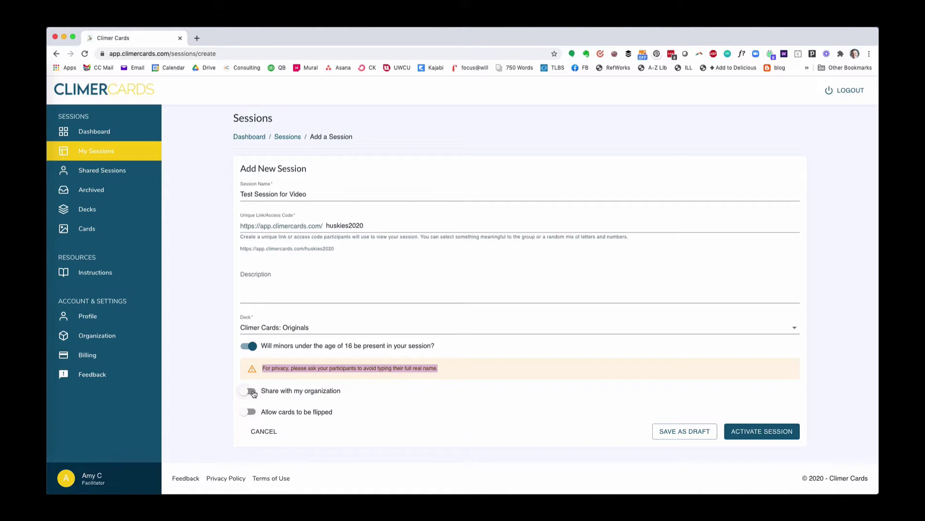
left_click(253, 393)
left_click(253, 393)
Leave card flipping off and activate the session.
left_click(253, 412)
left_click(248, 413)
left_click(748, 433)
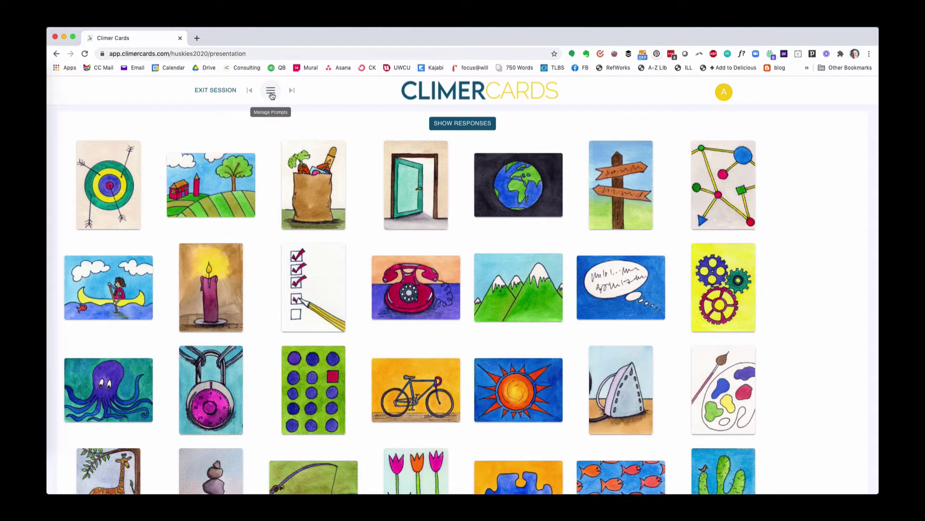
Create the first prompt 'how you are feeling today.' from the suggested prompts.
left_click(271, 95)
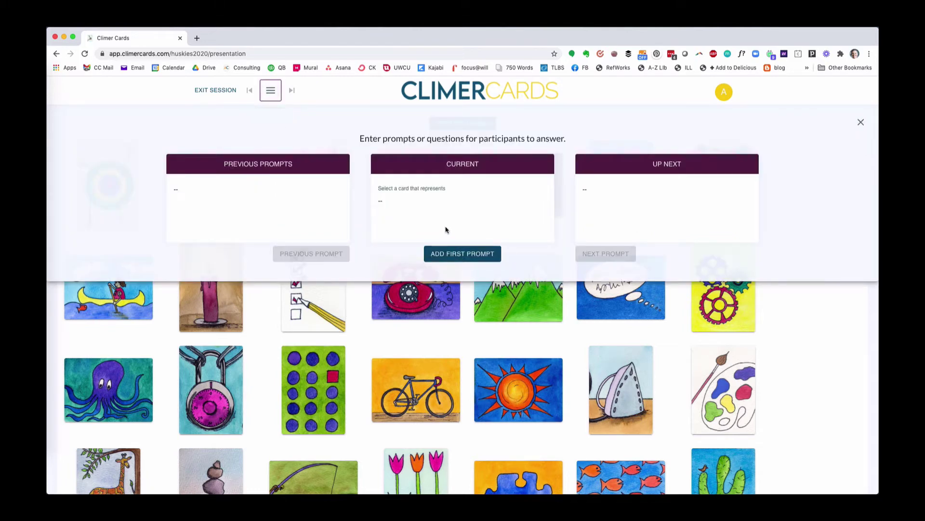
left_click(453, 253)
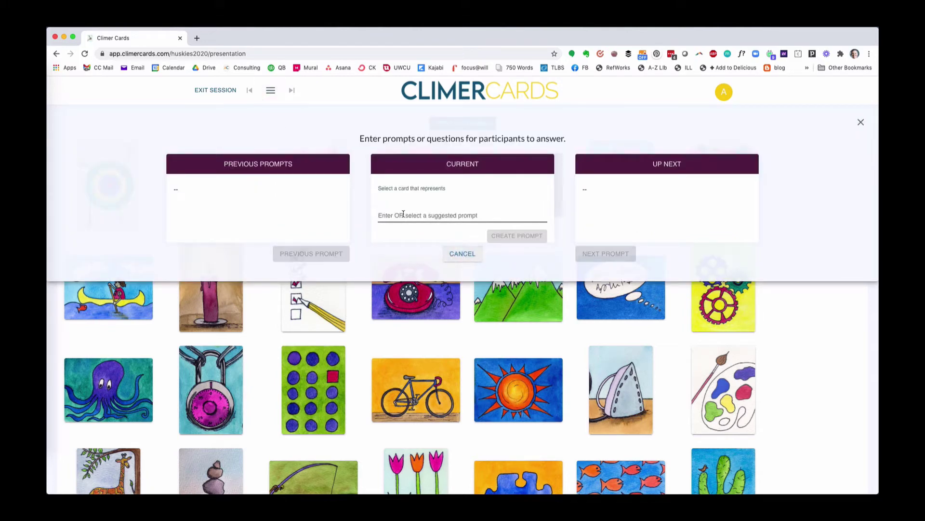
left_click(403, 214)
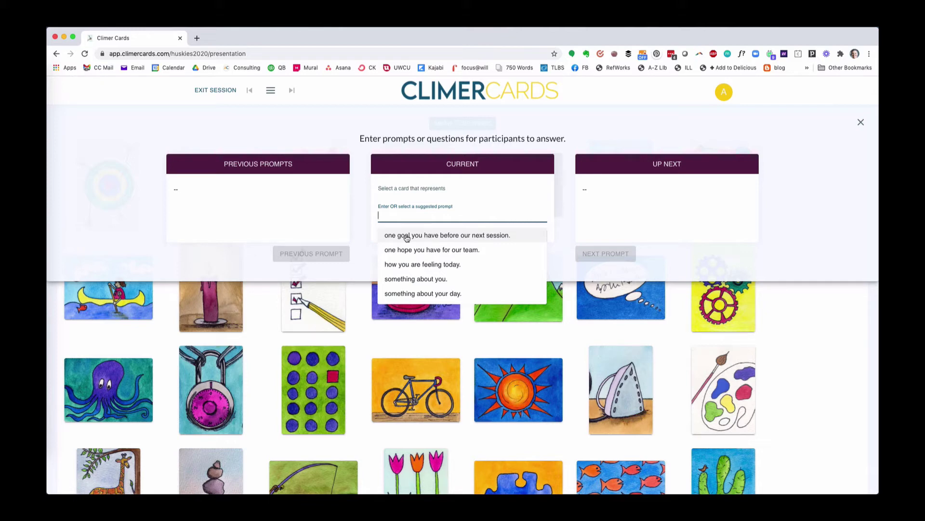
left_click(415, 265)
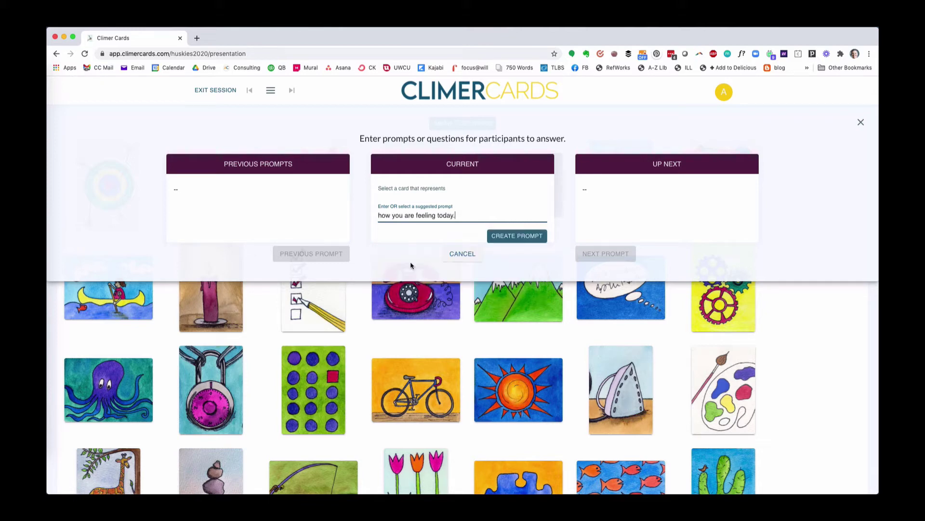
left_click(518, 243)
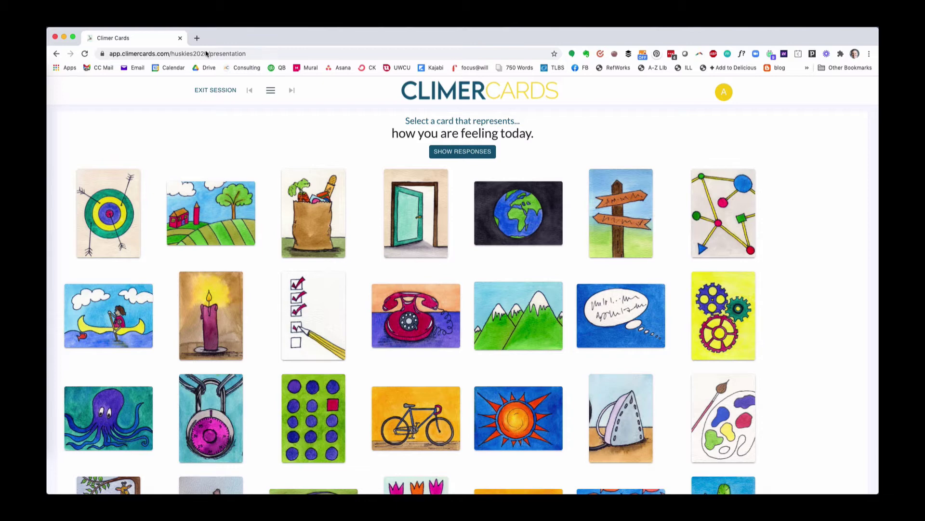
Respond with the telephone card, pasting 'I'm feeling rather talkative today.' as the reason.
left_click(207, 53)
left_click_drag(208, 53, 108, 49)
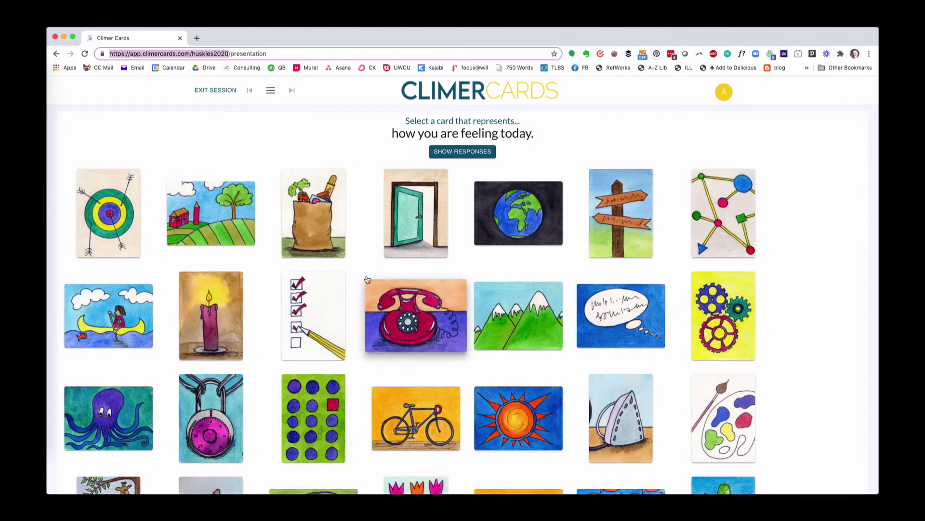
left_click(370, 282)
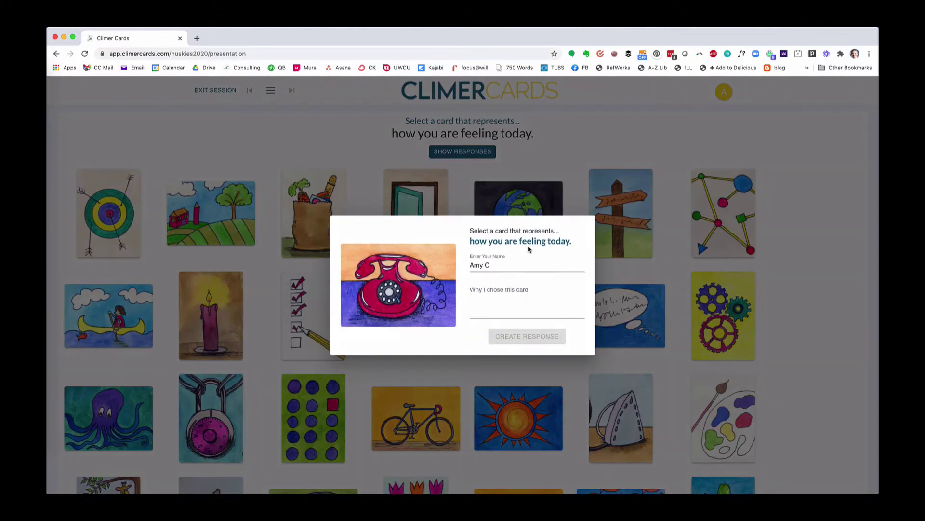
left_click(479, 291)
left_click(475, 311)
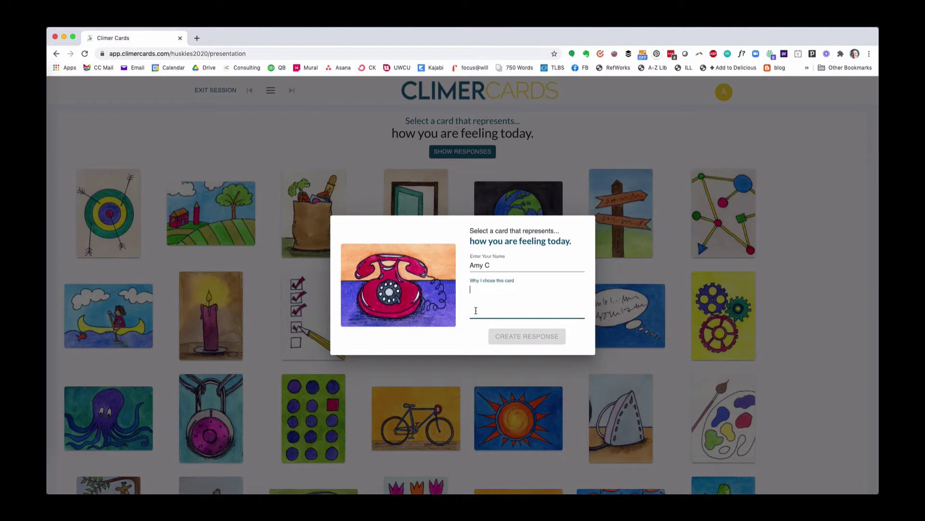
type("I'm feeling rather talkative today.")
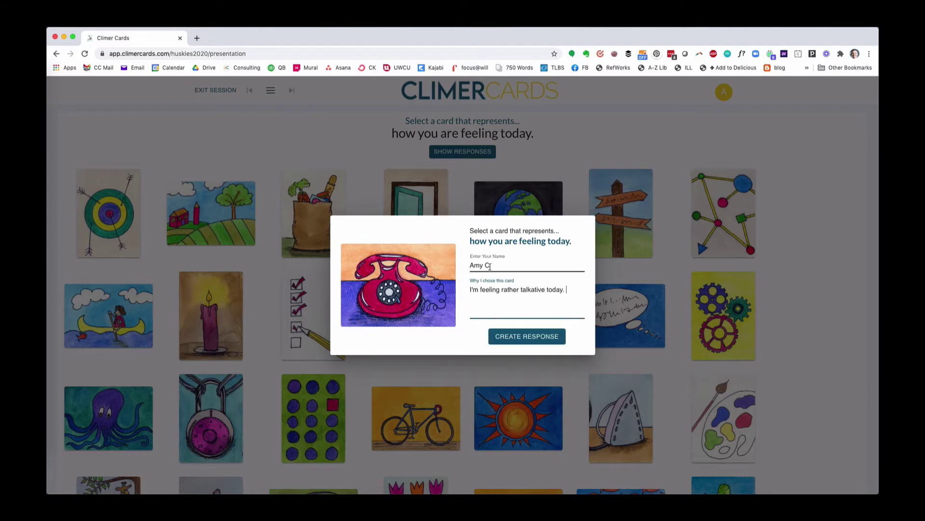
Replace the prefilled participant name with a new participant's name.
left_click(489, 266)
type("Amy C")
key("super+a")
key("BackSpace")
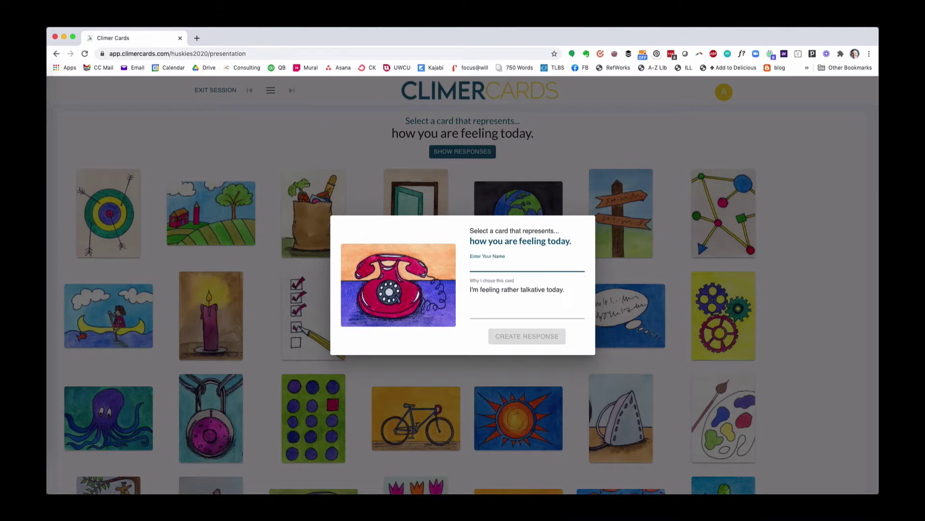
type("amy c")
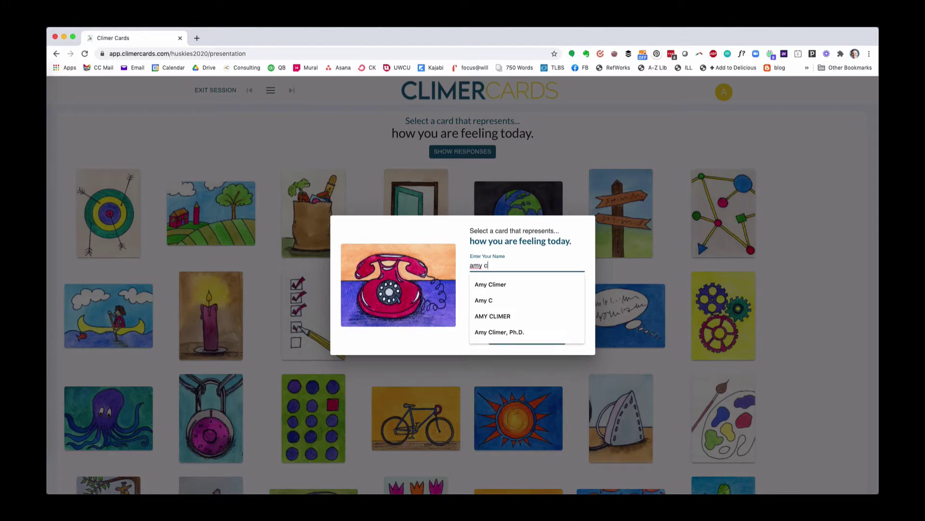
key("BackSpace")
key("BackSpace")
key("BackSpace")
key("BackSpace")
key("BackSpace")
type("eliza")
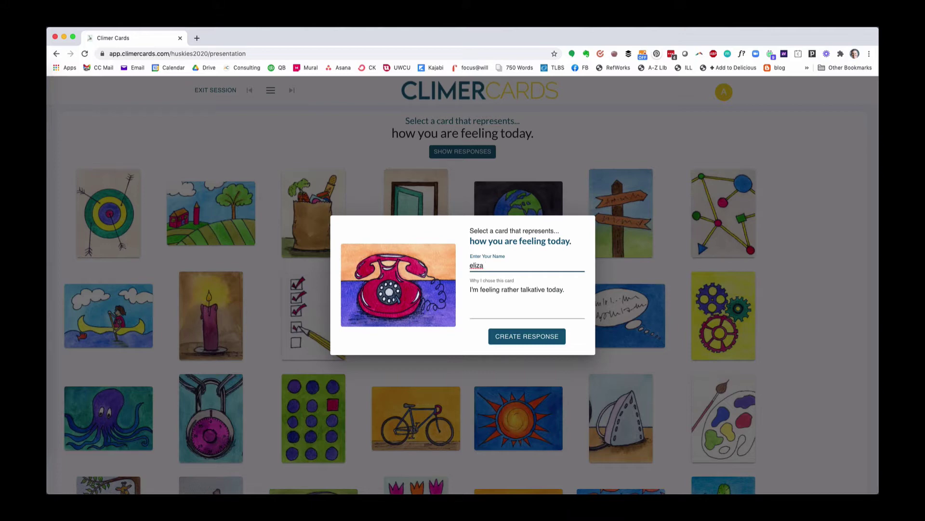
left_click(472, 265)
key("BackSpace")
Capitalise the name, submit the telephone response, and pick the checklist card for another participant.
type("E")
left_click(535, 337)
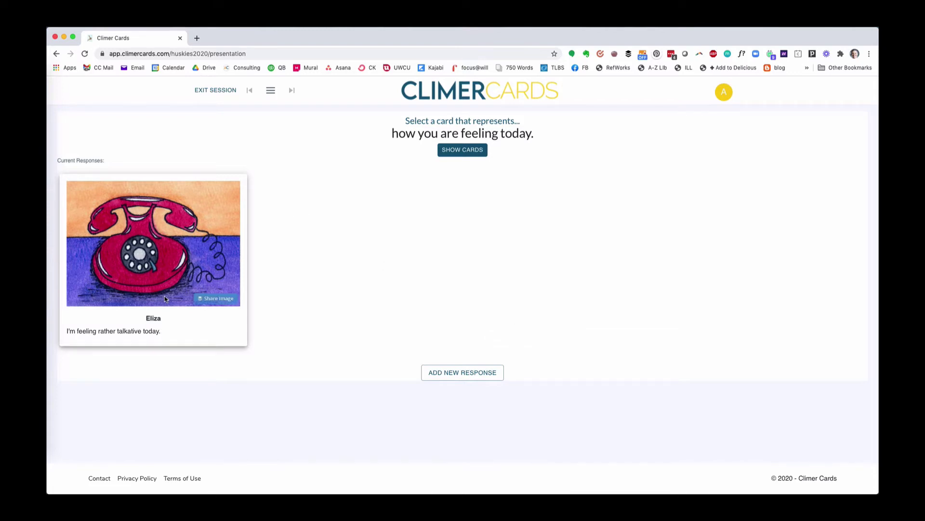
left_click(473, 155)
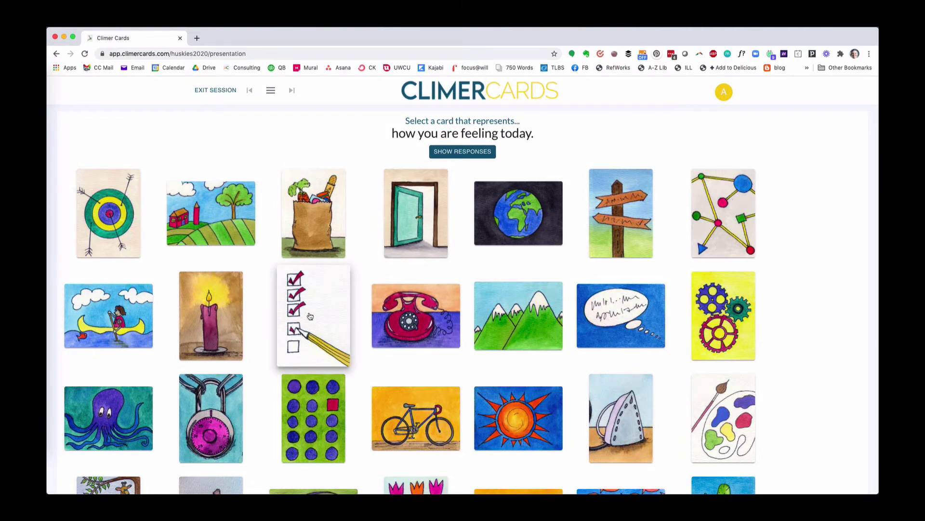
left_click(310, 316)
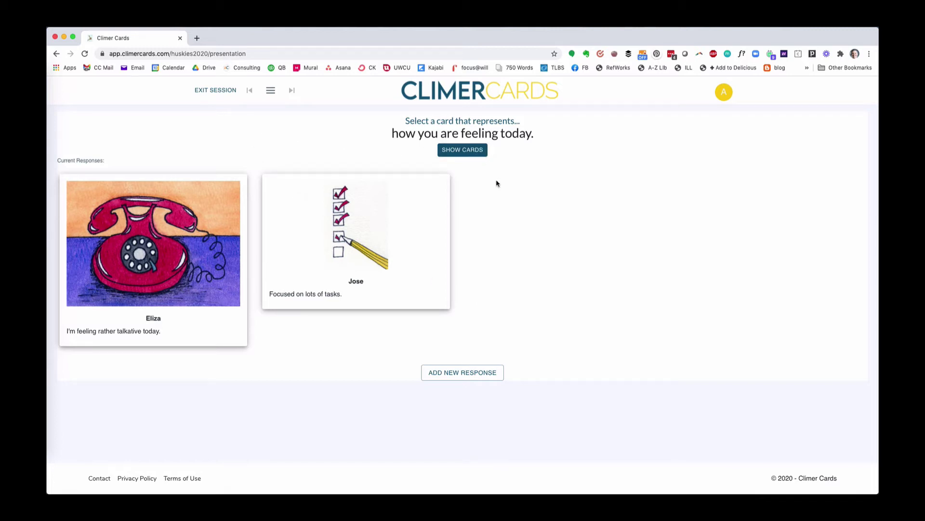
Add 'how you are feeling at the end of the session.' as the next prompt and close the prompt editor.
left_click(269, 90)
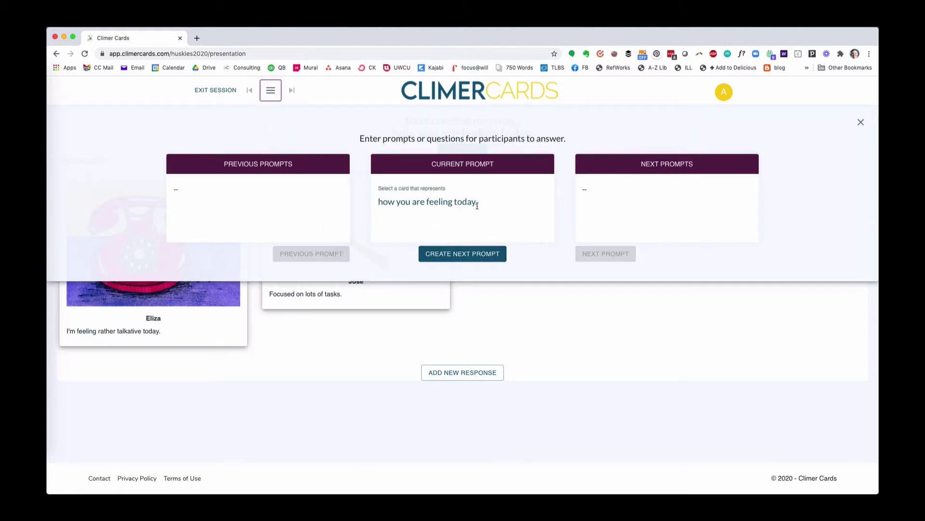
left_click(476, 259)
type("how you are feeling at the end of the session.")
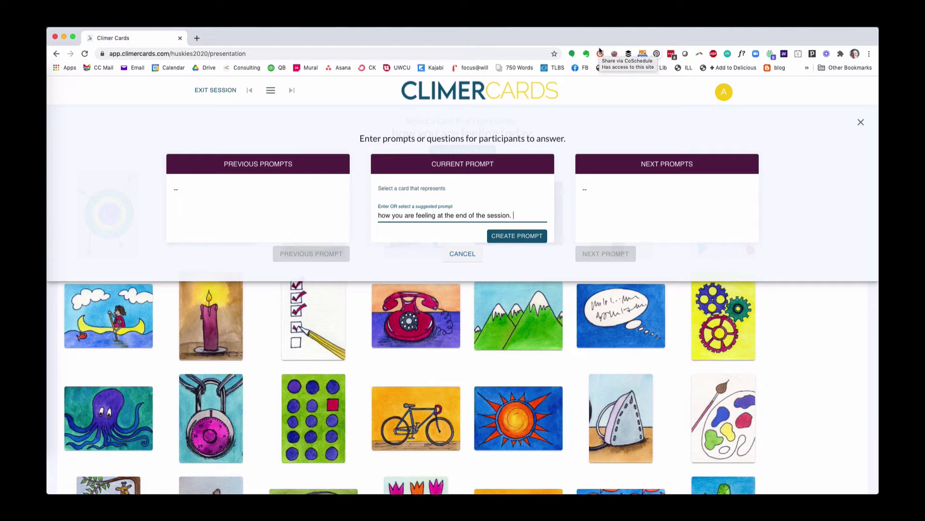
left_click(523, 242)
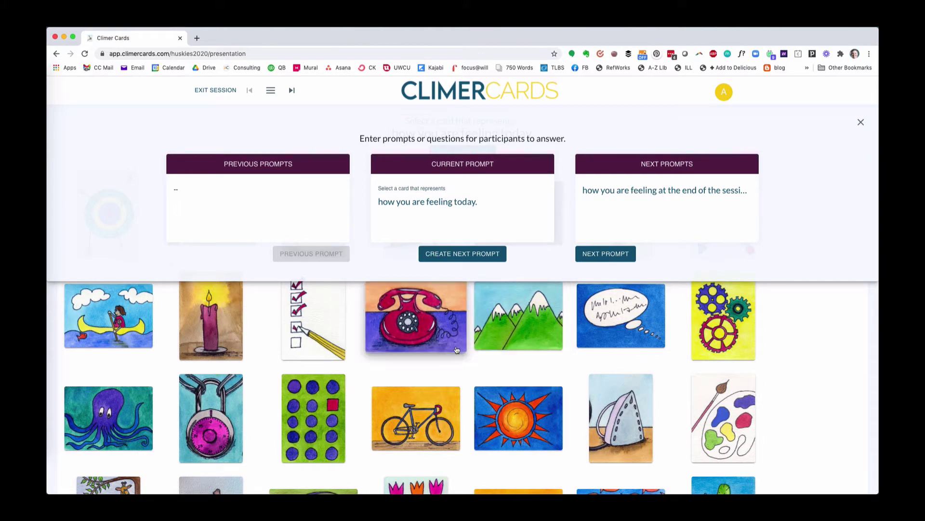
left_click(468, 370)
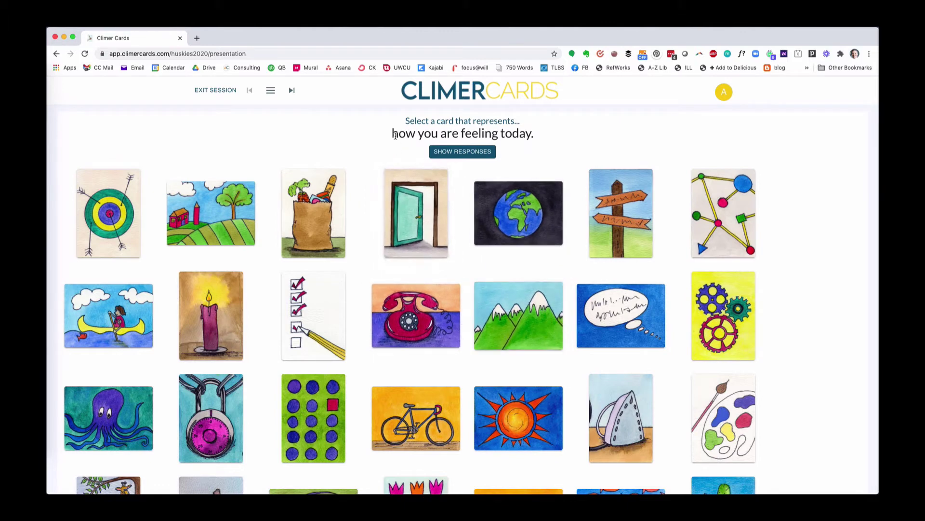
Advance the live session from today's feeling prompt to the end-of-session prompt.
left_click_drag(392, 135, 535, 143)
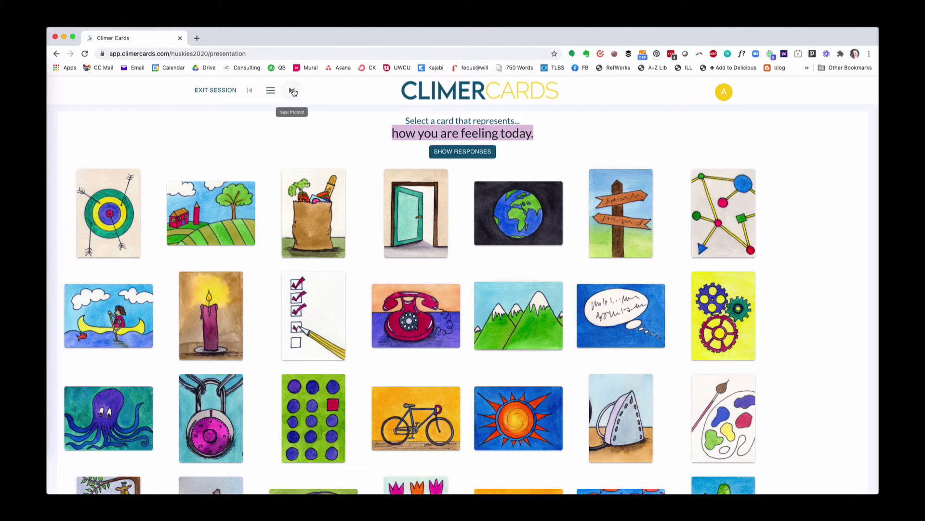
left_click(292, 91)
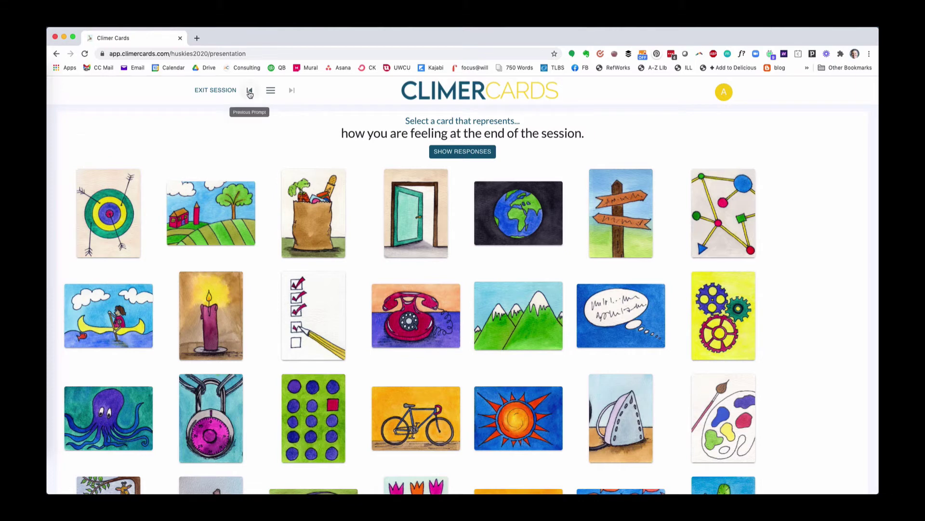
left_click(248, 93)
left_click(290, 95)
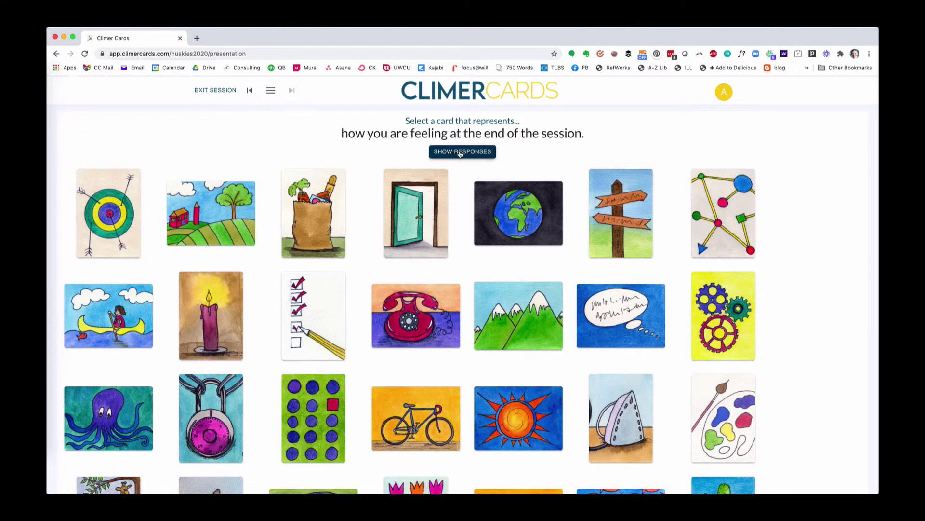
Toggle between showing responses and cards, then bring up the exit-session confirmation.
left_click(461, 152)
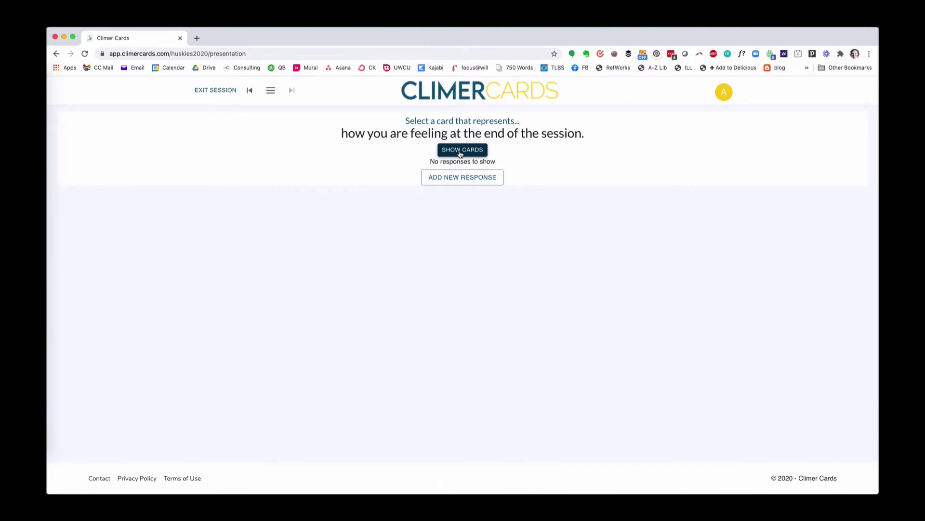
left_click(461, 150)
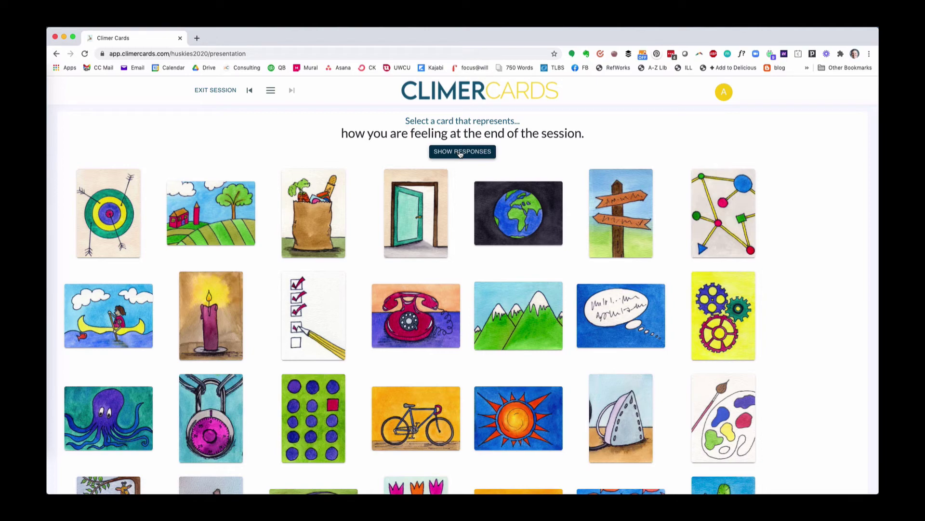
left_click(226, 91)
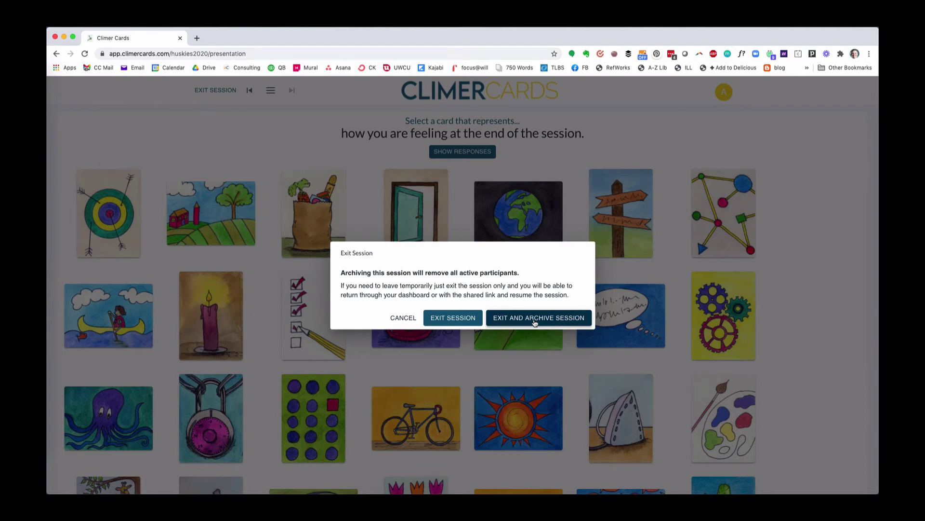
Confirm Exit and Archive Session in the Exit Session dialog.
left_click(535, 321)
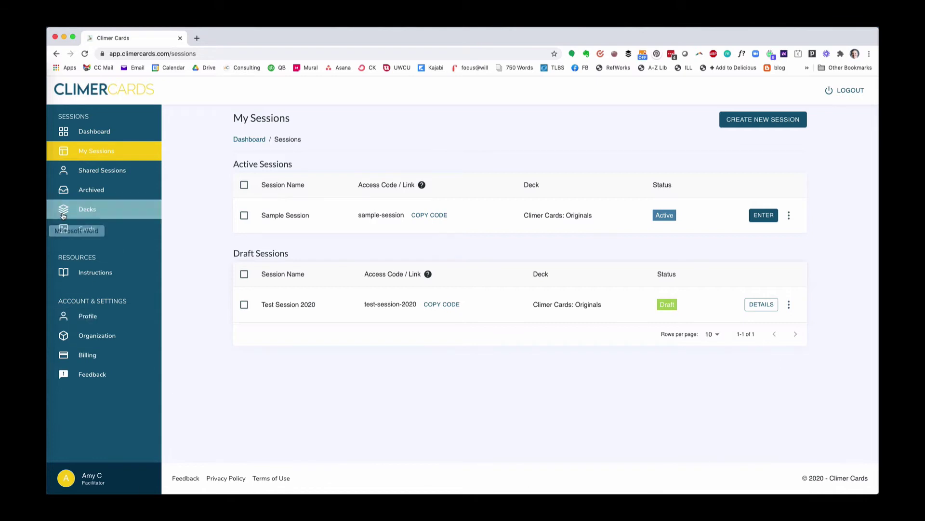
Reactivate Test Session for Video from the Archived list and return to My Sessions.
left_click(90, 189)
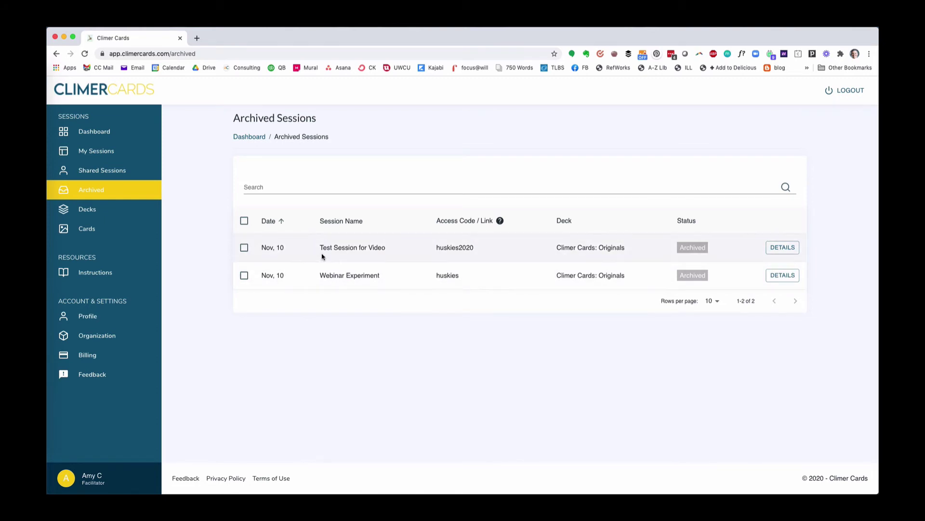
left_click(798, 249)
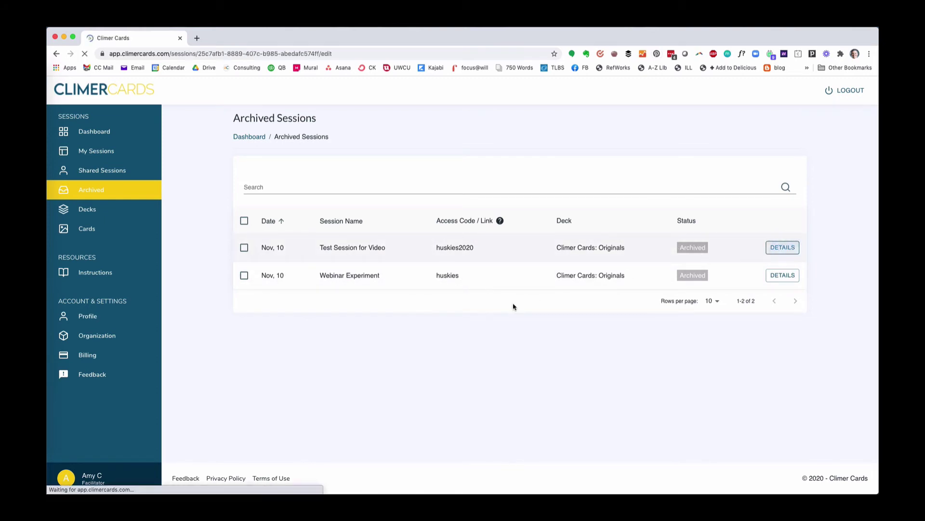
left_click(785, 165)
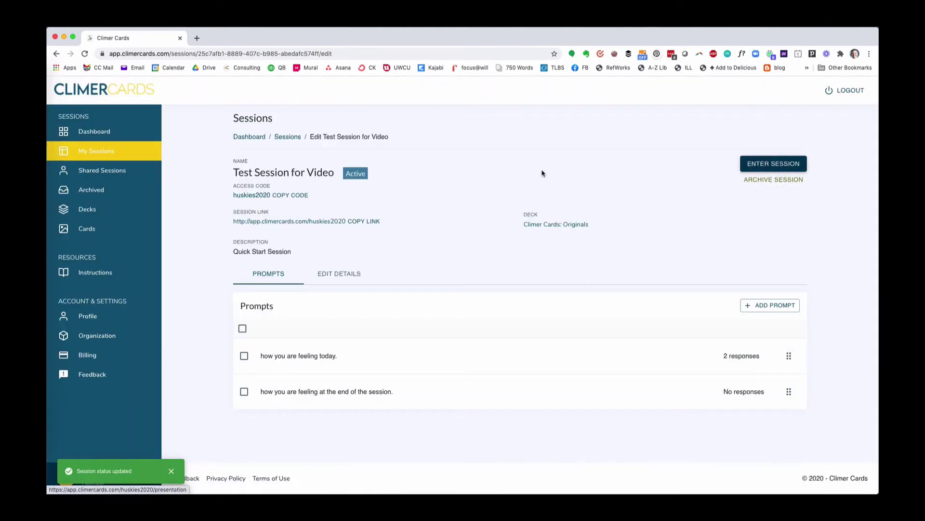
left_click(98, 153)
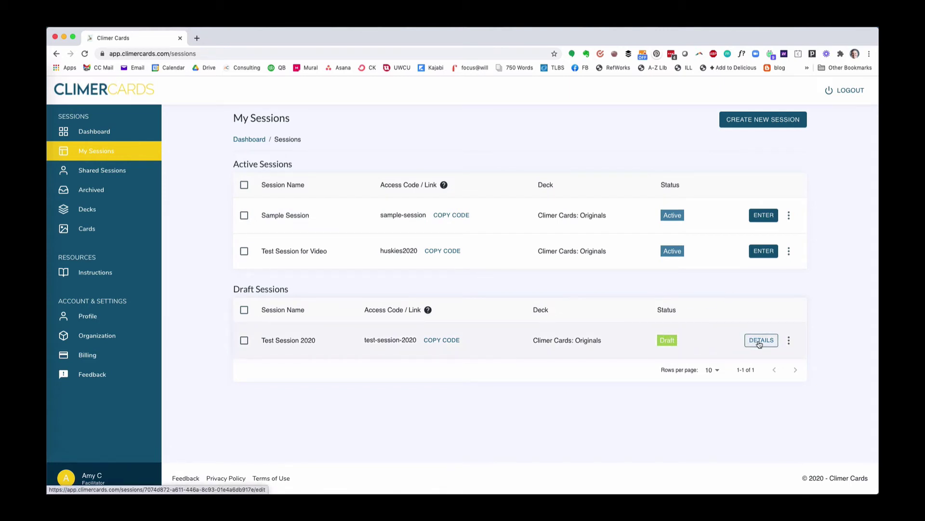
Create a new session named 'Another Sample Session' and save it as a draft.
left_click(787, 121)
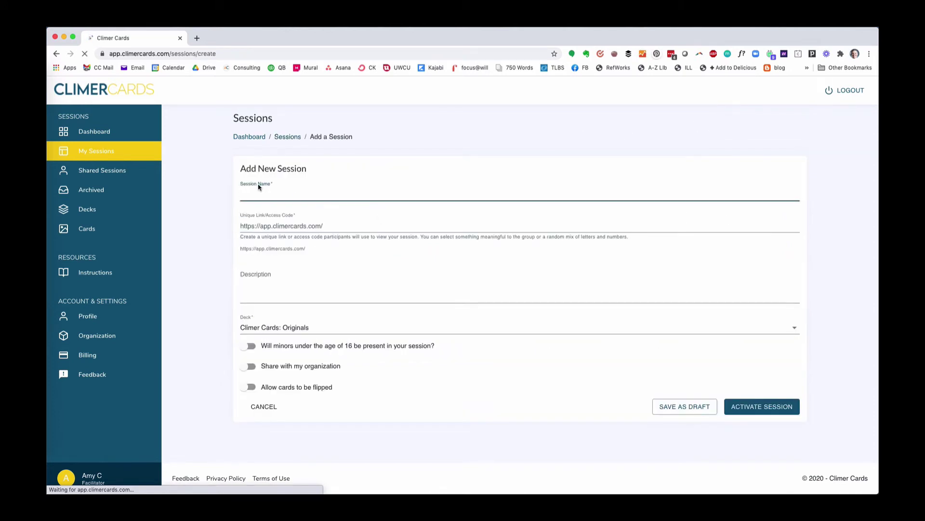
type("Another Sample Session")
key("Tab")
key("Tab")
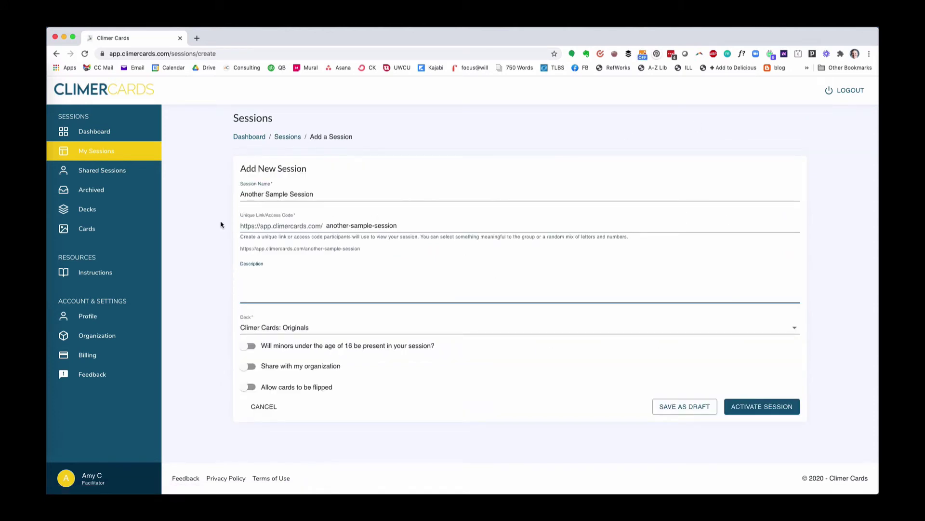
left_click(681, 408)
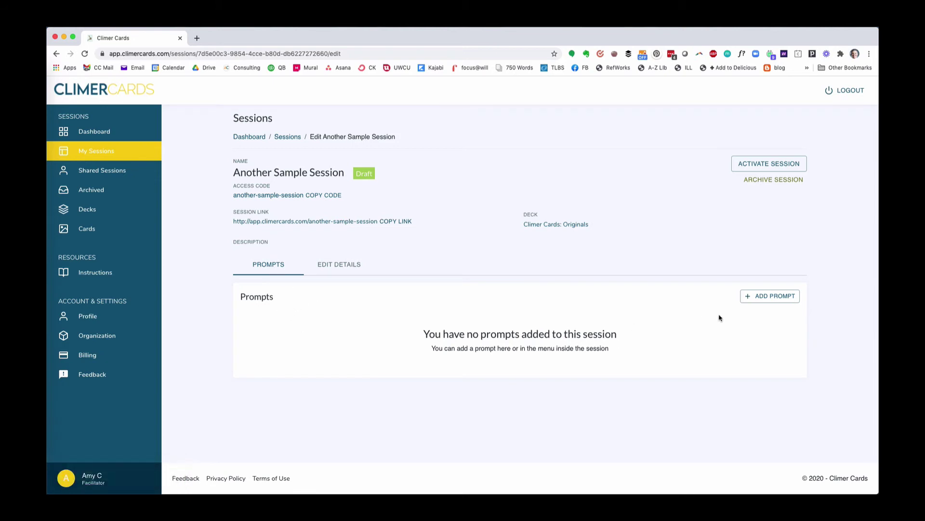
Add suggested prompts 'one hope you have for our team.' and 'one goal you have before our next session.', with the goal first.
left_click(770, 297)
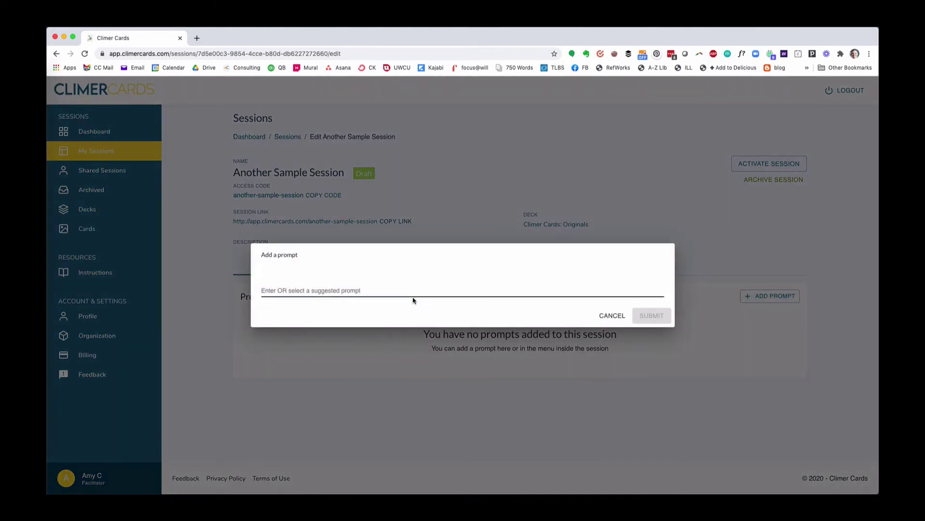
left_click(358, 290)
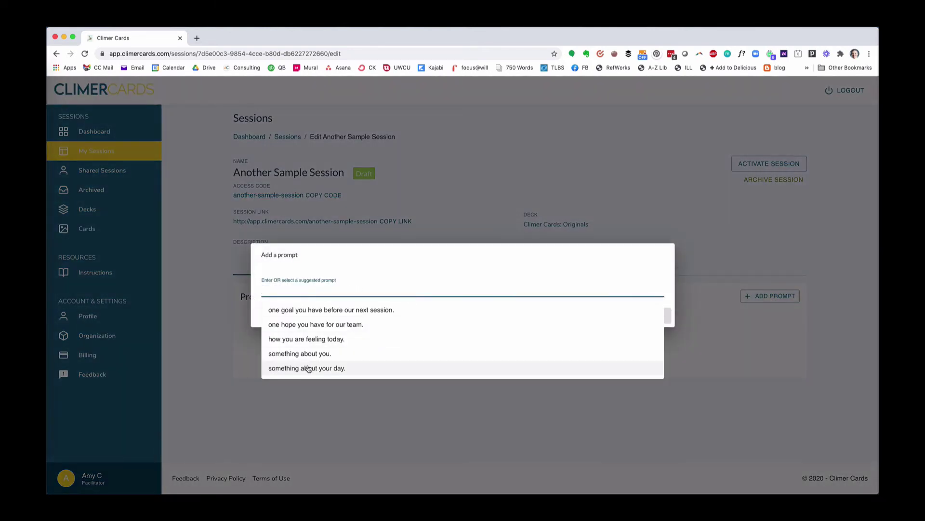
left_click(307, 325)
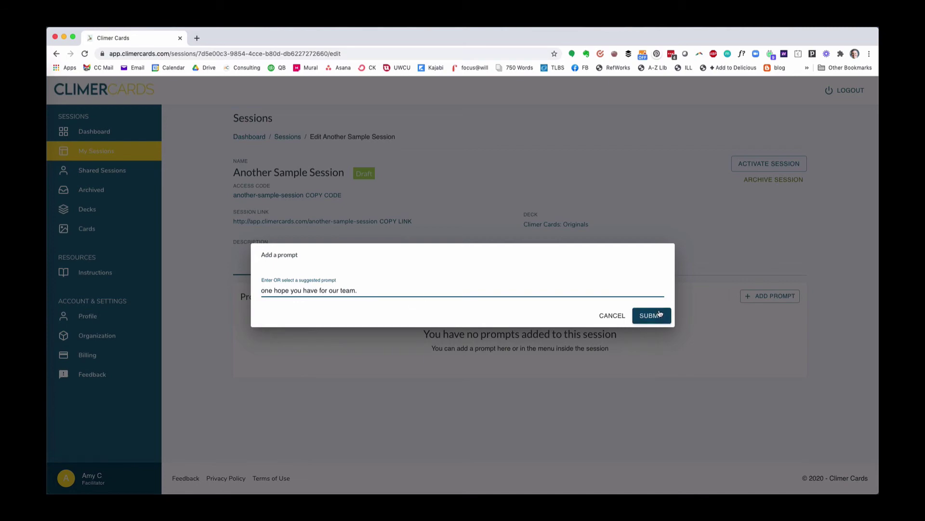
left_click(652, 315)
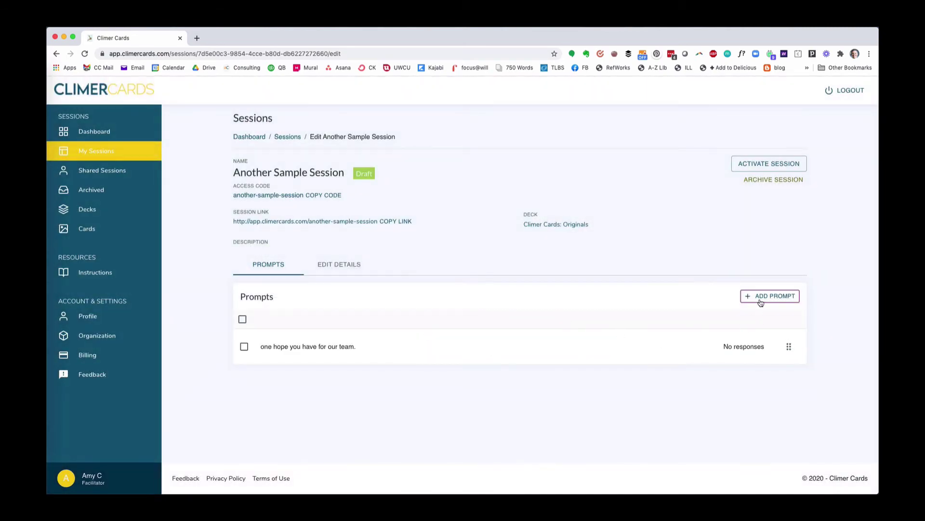
left_click(764, 296)
left_click(320, 290)
left_click(313, 308)
left_click(661, 316)
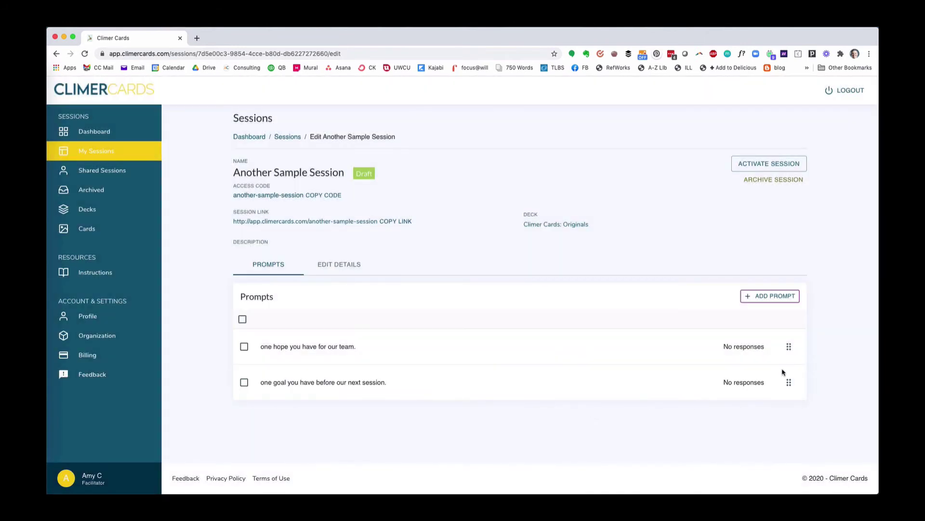
left_click_drag(789, 380, 787, 346)
Add a typed prompt 'the last prompt' and move it up to second place.
left_click(771, 295)
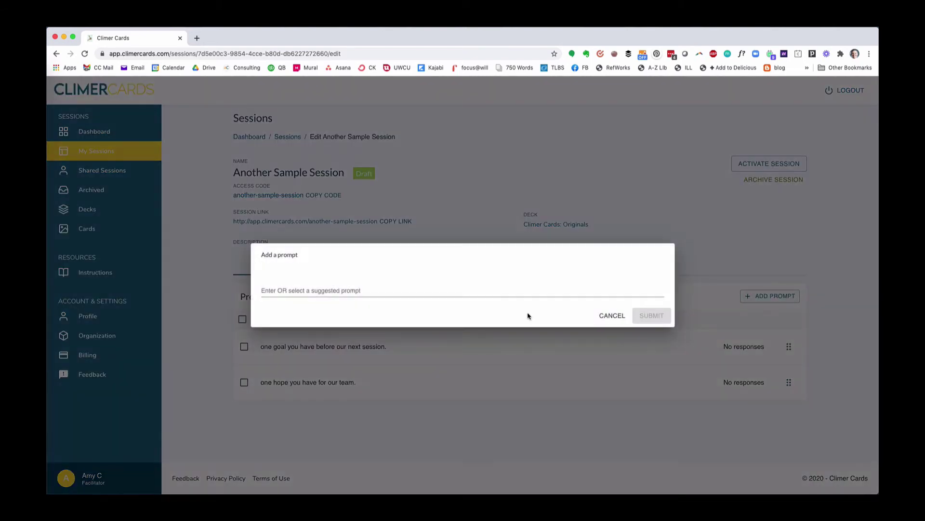
left_click(305, 291)
type("the ")
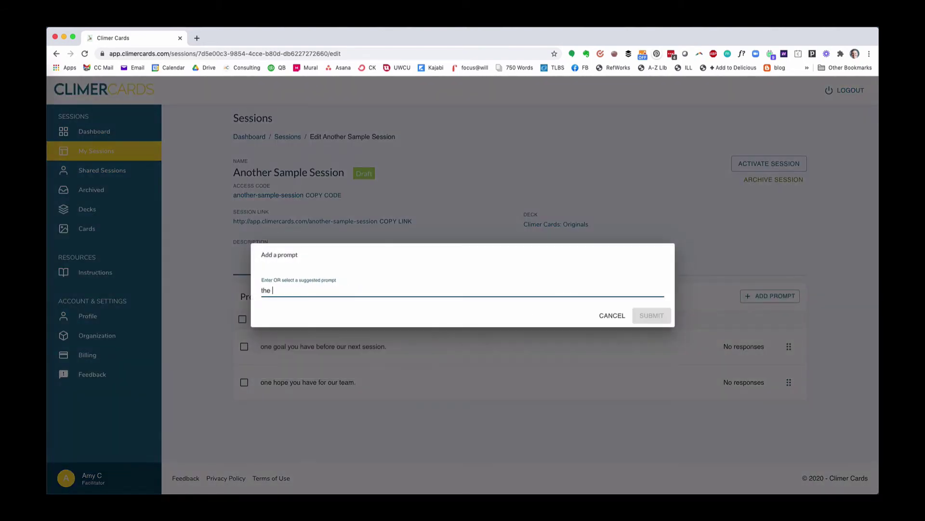
type("last prompt")
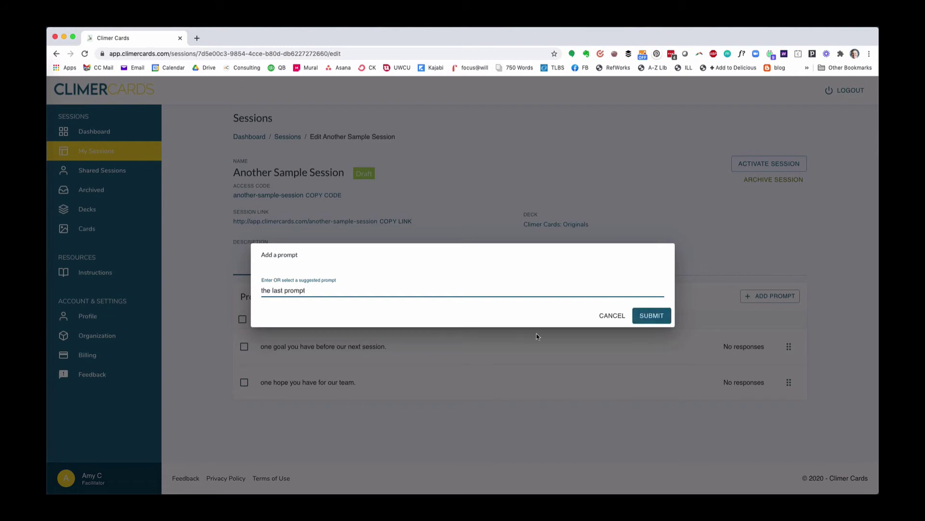
left_click(643, 315)
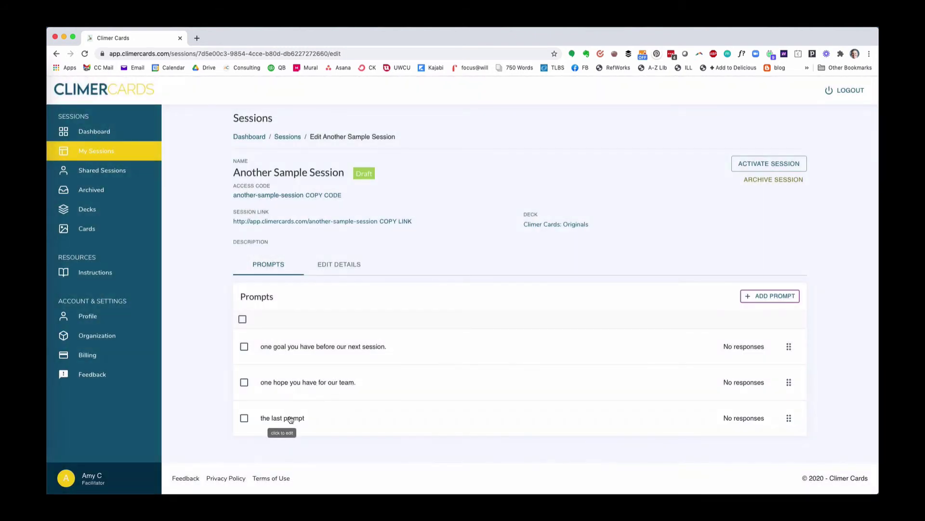
left_click_drag(791, 421, 788, 383)
Delete 'the last prompt' and reword the team-hope prompt to 'one hope you have for our organization.'.
left_click(244, 383)
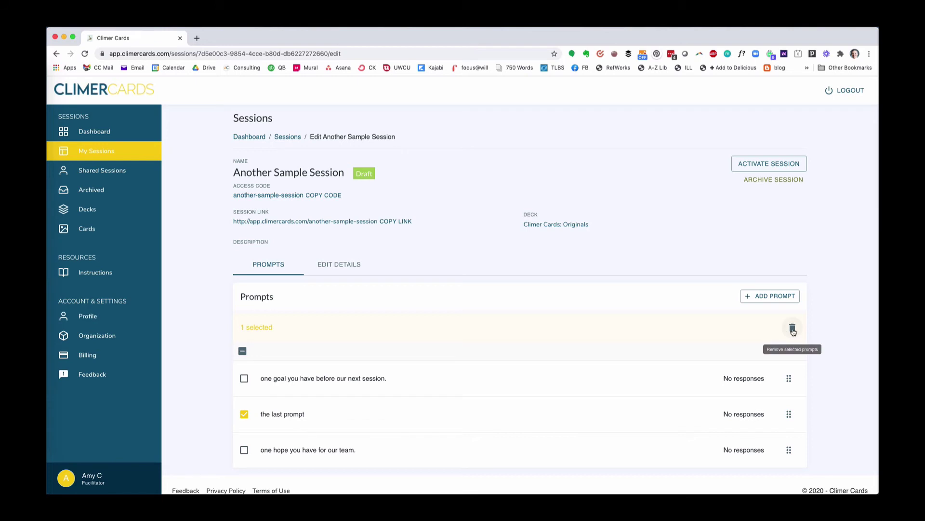
left_click(793, 330)
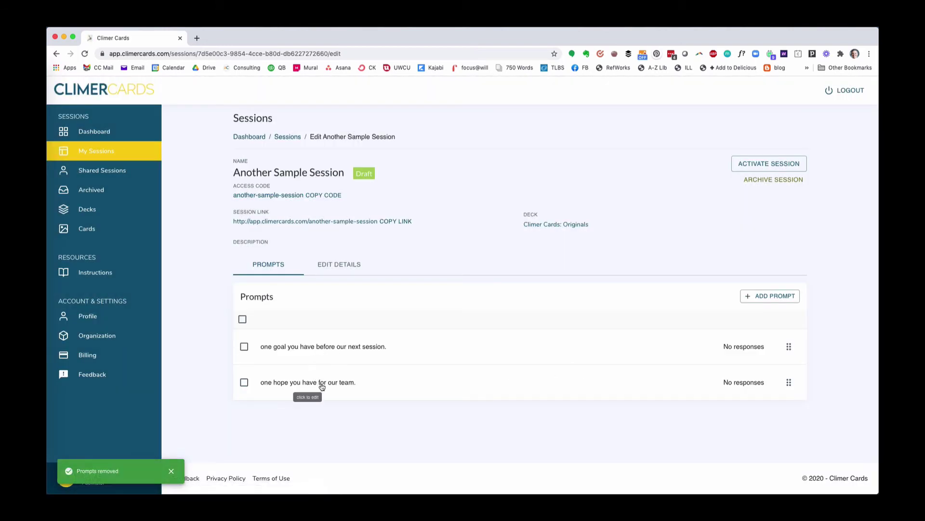
left_click(321, 384)
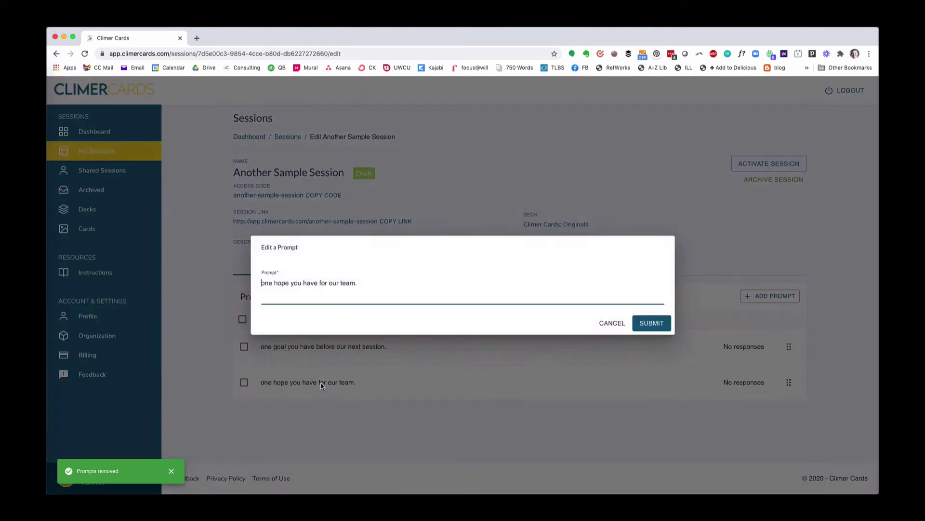
left_click_drag(355, 283, 340, 283)
type("organization")
left_click(652, 323)
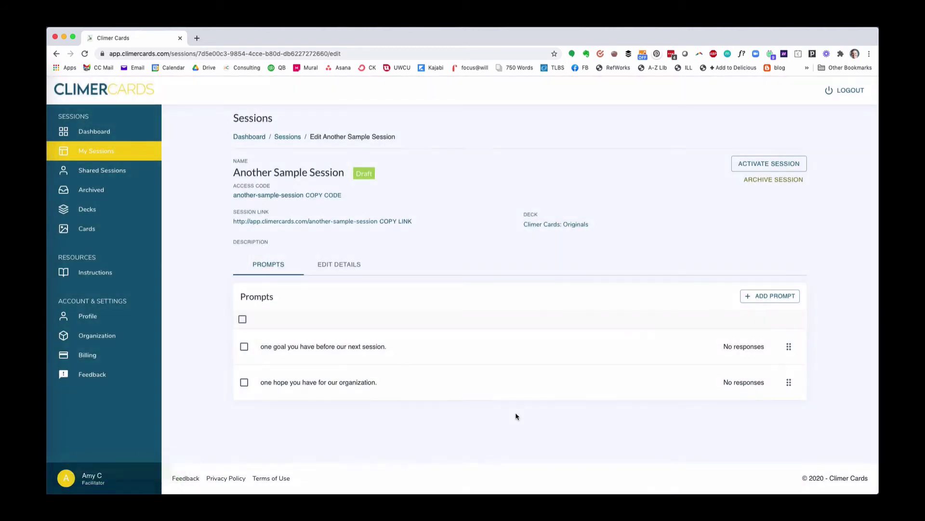
left_click(352, 265)
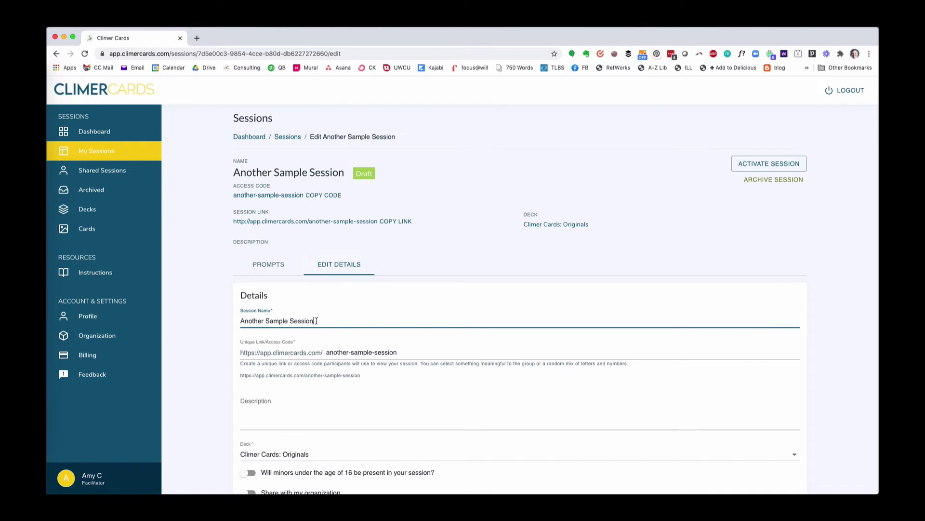
left_click(427, 353)
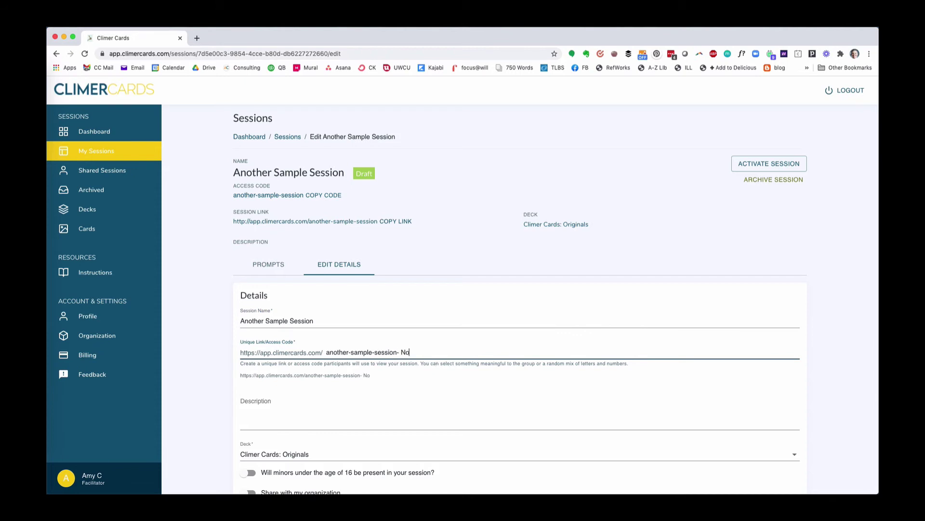
left_click(353, 422)
scroll(337, 458, "down", 2)
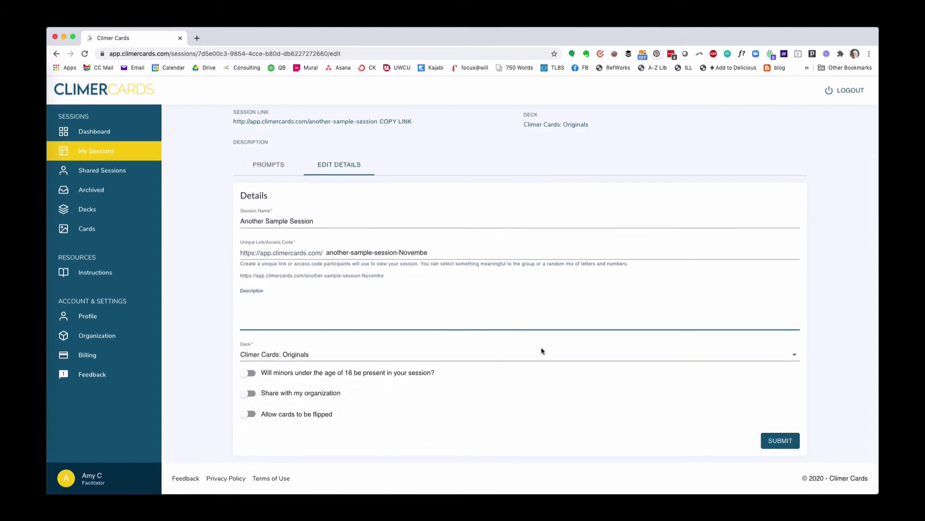
left_click(773, 440)
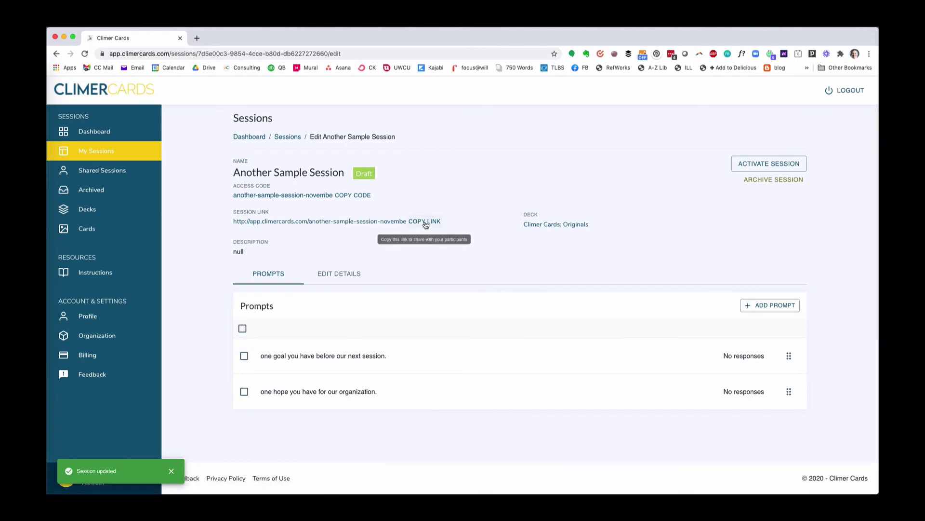
Copy the session link and access code, then load app.climercards.com in a new tab.
left_click(425, 222)
left_click(354, 196)
key("super+t")
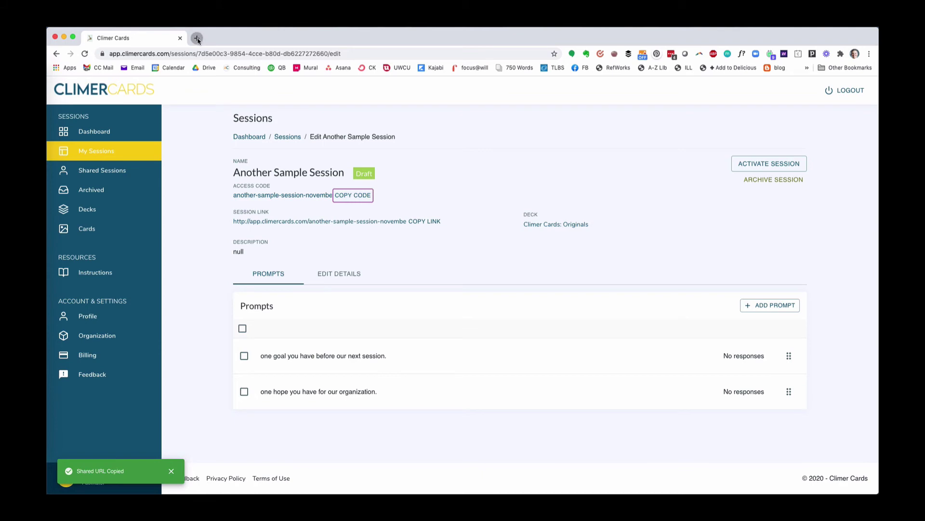
type("app")
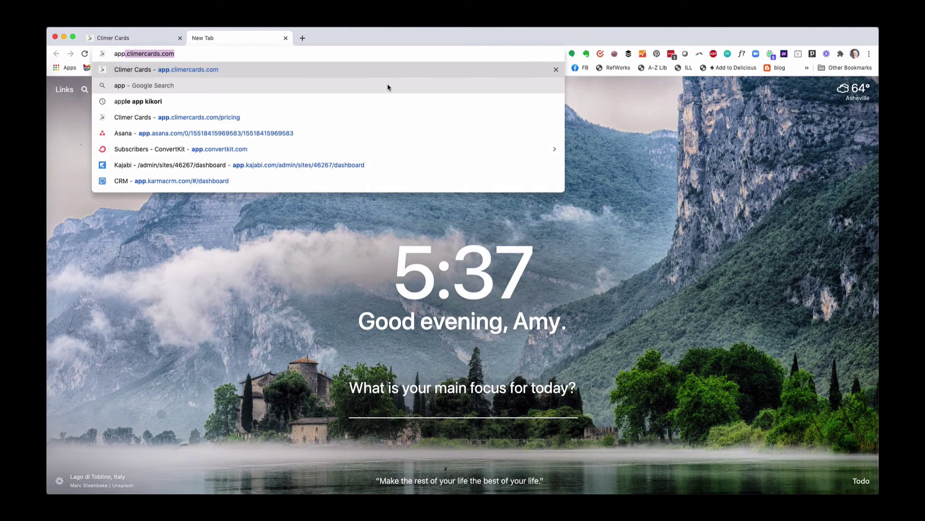
key("Right")
key("Return")
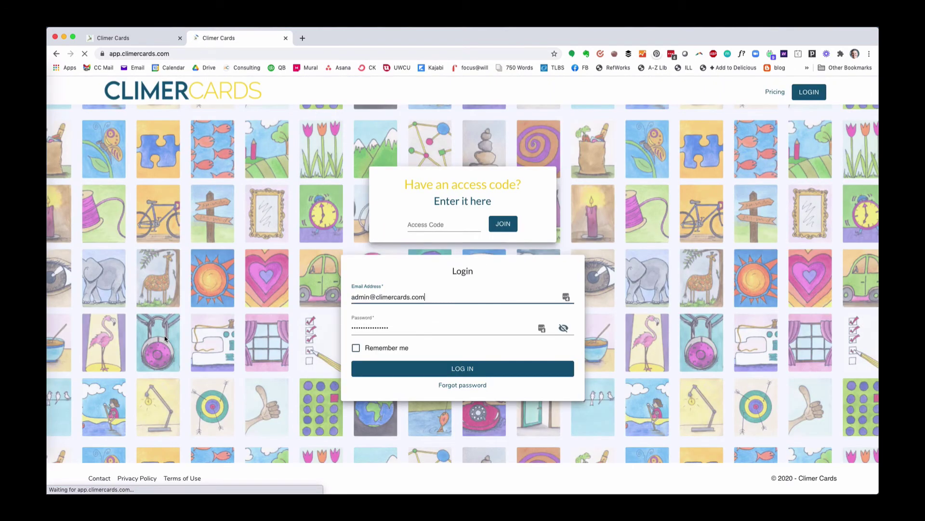
Paste the copied access code and try joining, which leads to a not-found page.
left_click(417, 227)
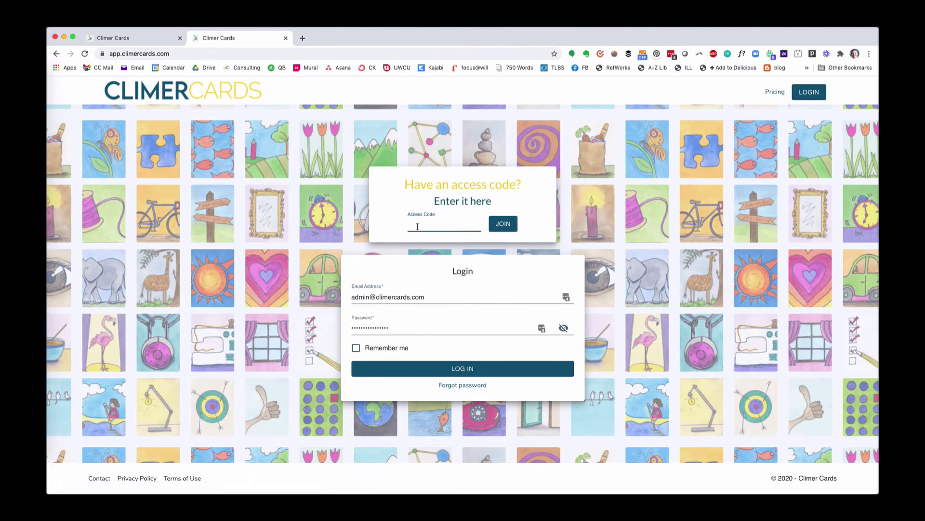
key("super+v")
left_click(503, 224)
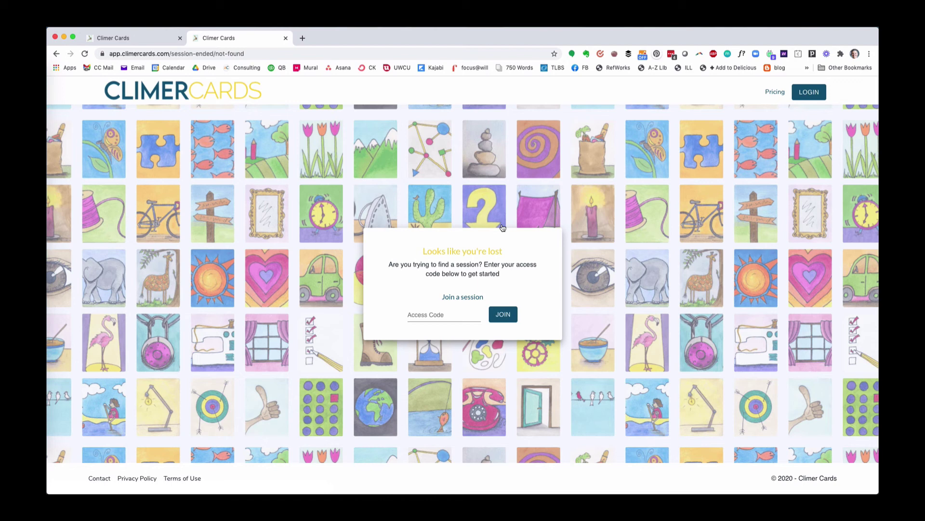
left_click(438, 311)
Back on the session page, activate the session and log in.
type("hus")
key("super+1")
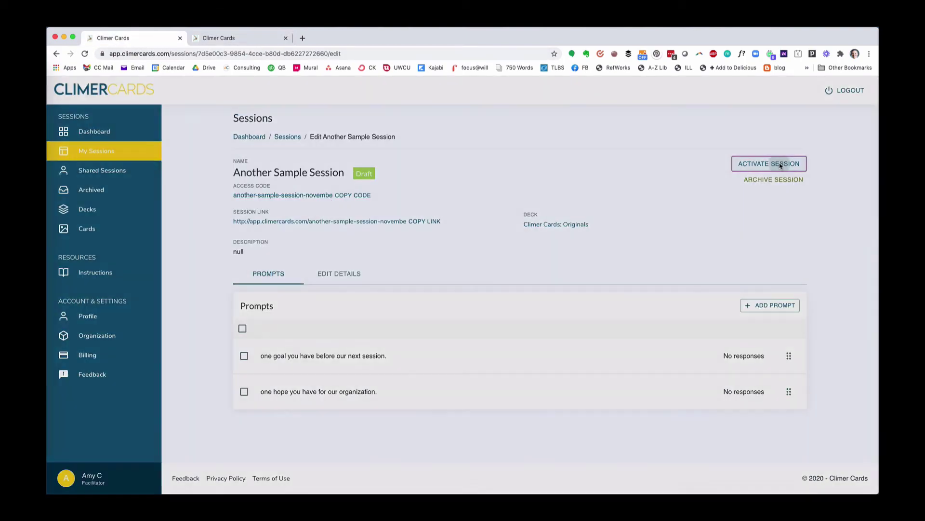
left_click(781, 164)
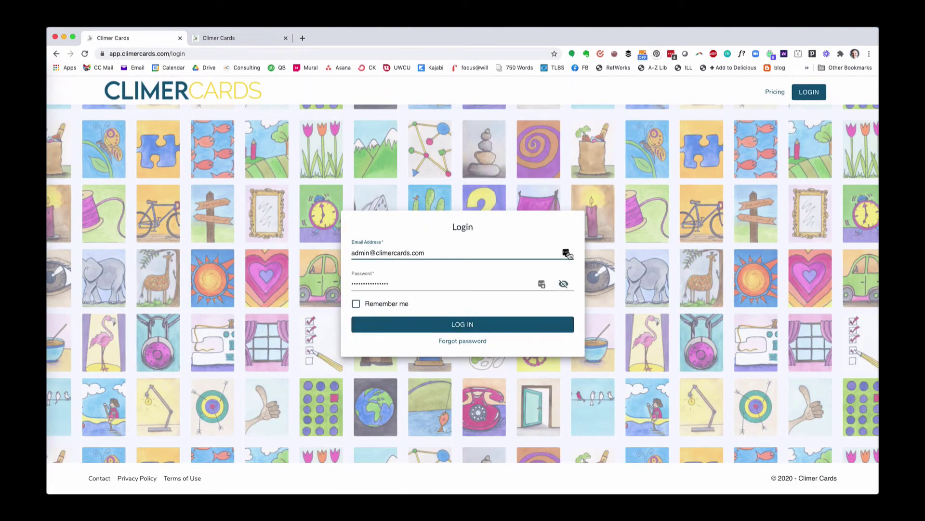
key("Return")
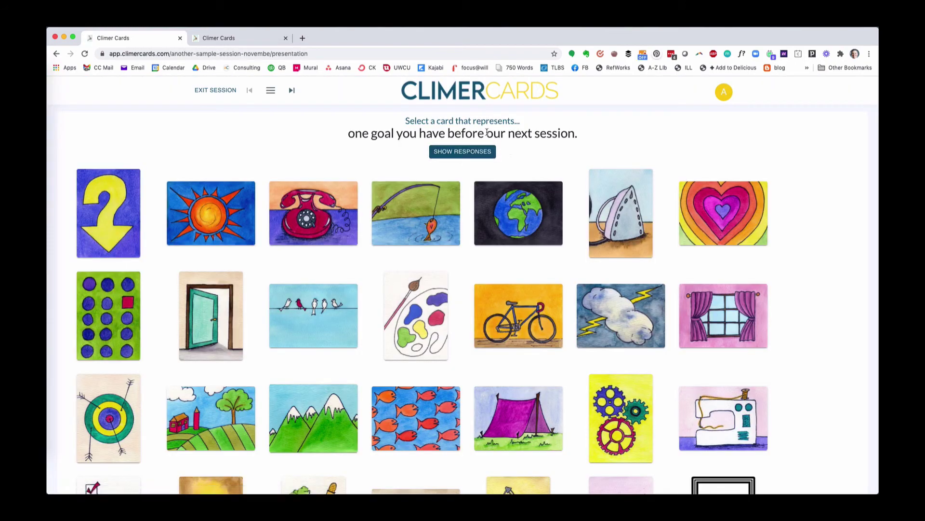
Copy the access code from the presentation address, join with it in the other tab, then close that tab.
left_click(226, 38)
left_click(165, 38)
left_click_drag(172, 54, 257, 56)
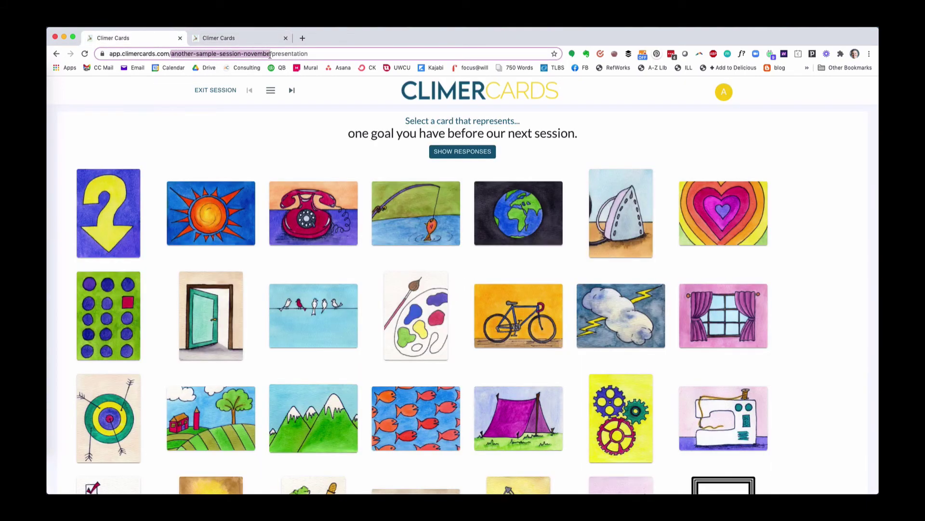
left_click_drag(270, 55, 270, 55)
left_click(239, 38)
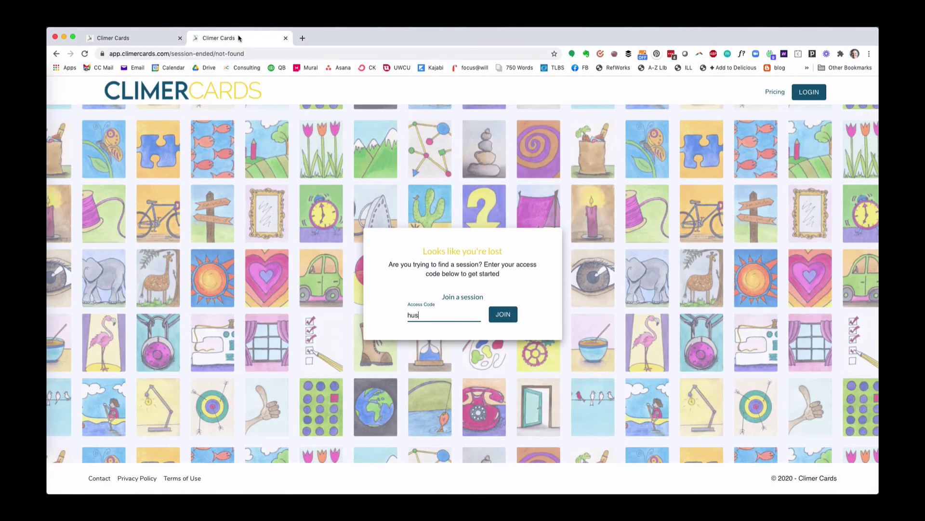
key("super+v")
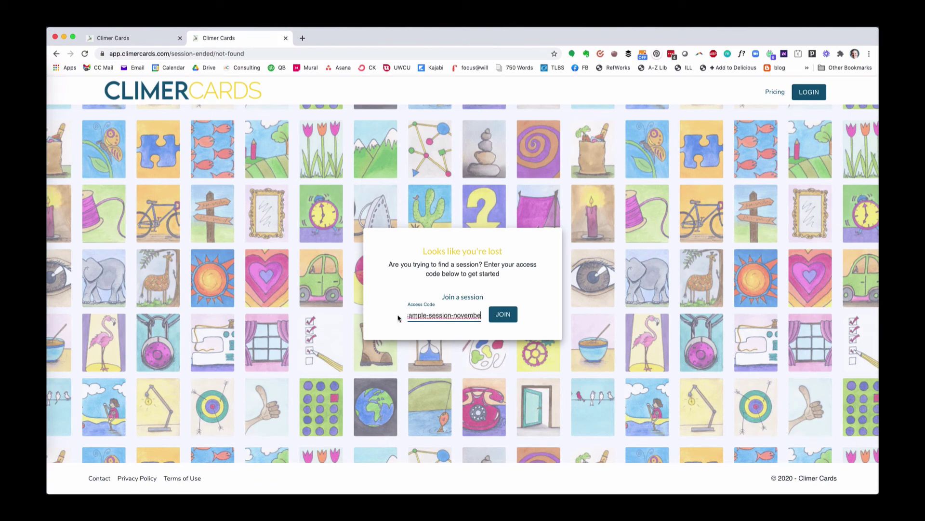
left_click(503, 315)
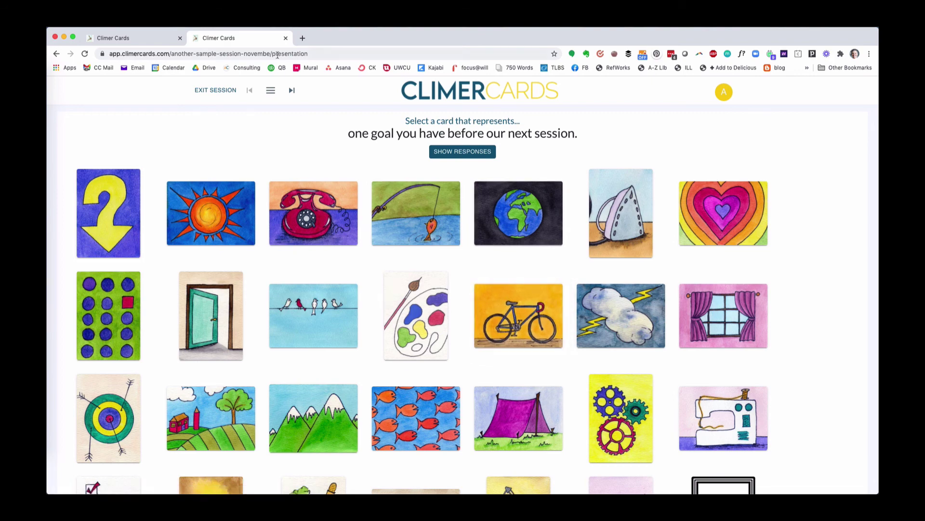
key("super+w")
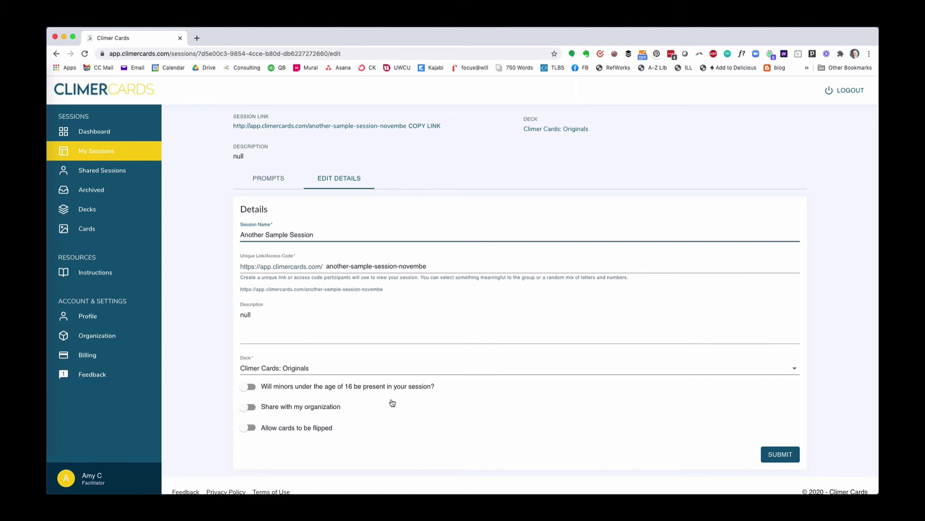
Switch the session's deck to Climer Cards: People + Tech and enter the presentation.
scroll(508, 274, "up", 3)
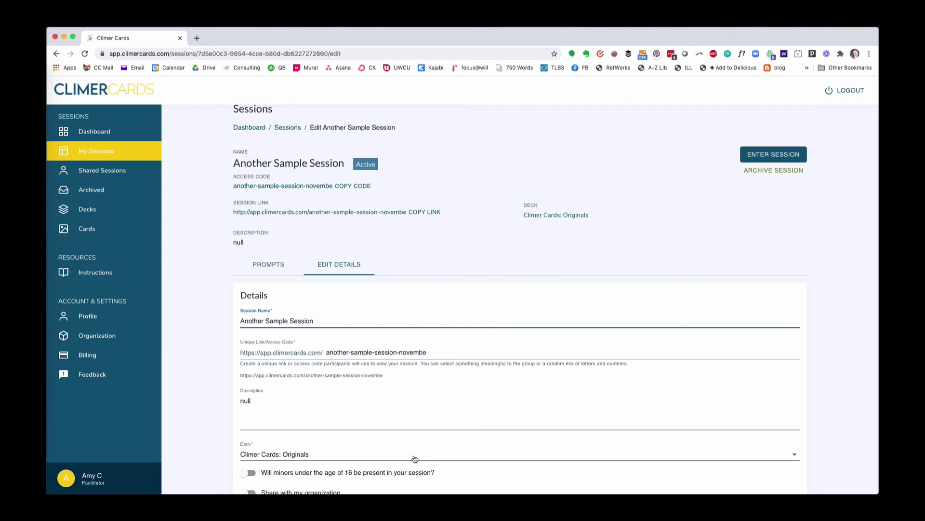
scroll(414, 458, "down", 3)
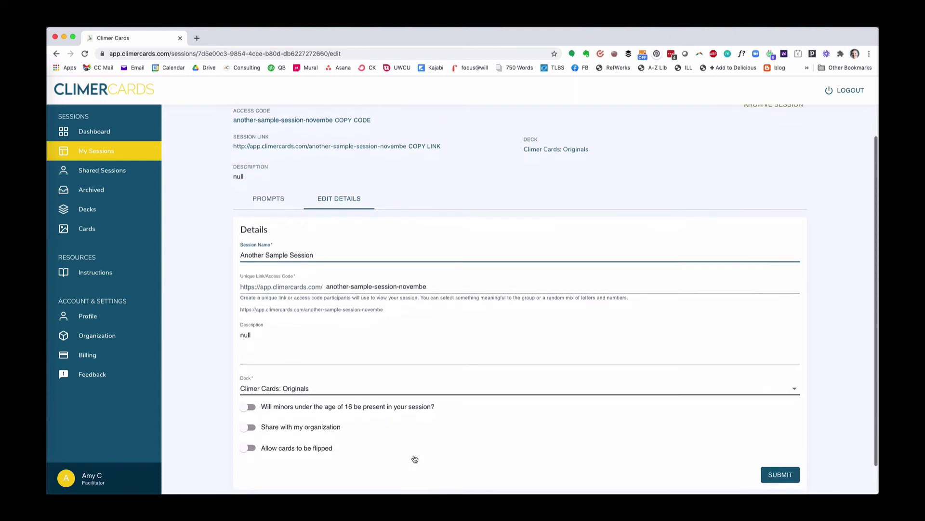
left_click(311, 386)
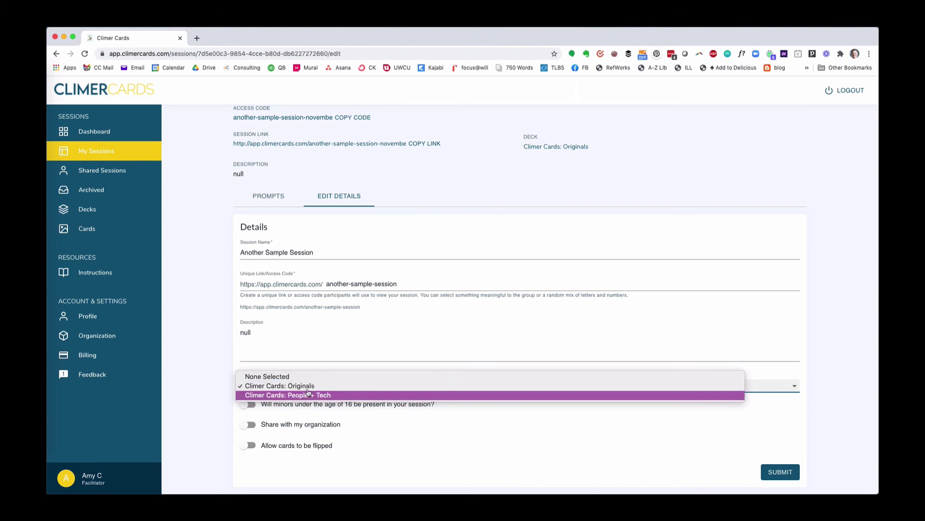
left_click(315, 352)
scroll(424, 333, "up", 2)
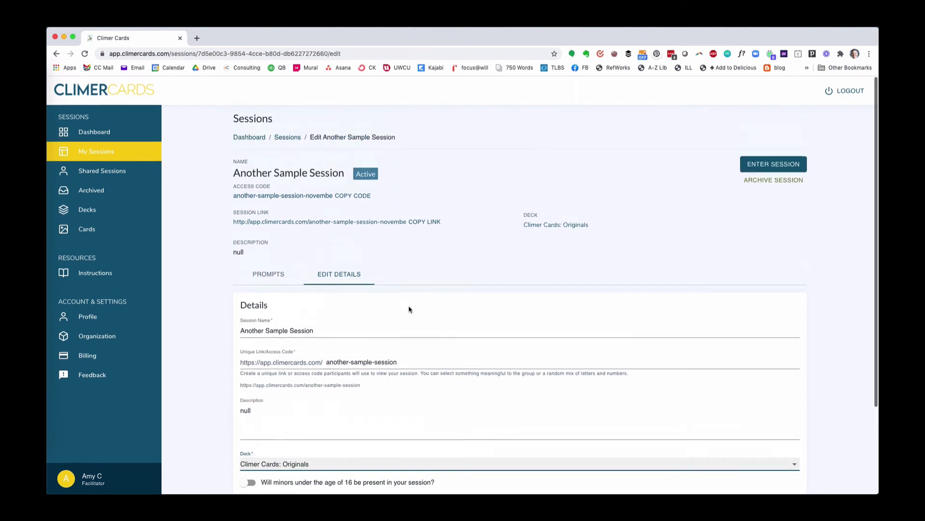
left_click(311, 463)
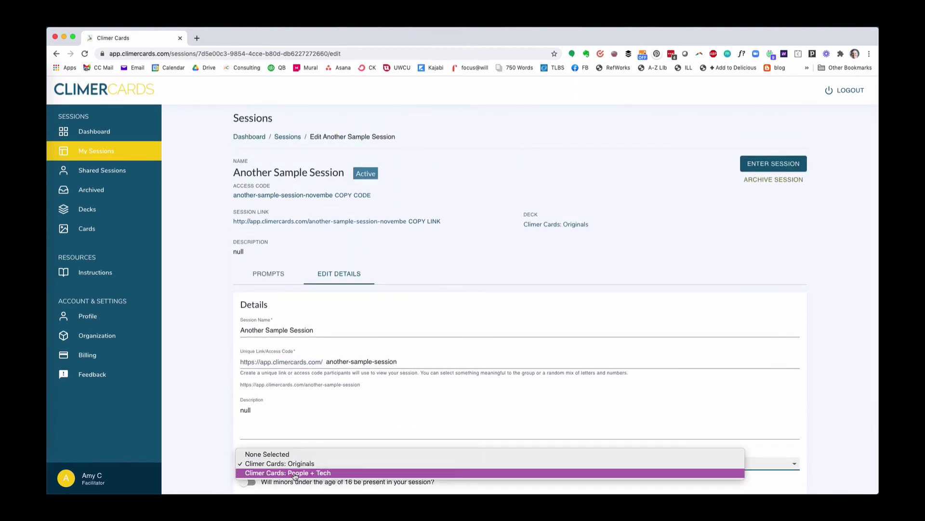
left_click(295, 473)
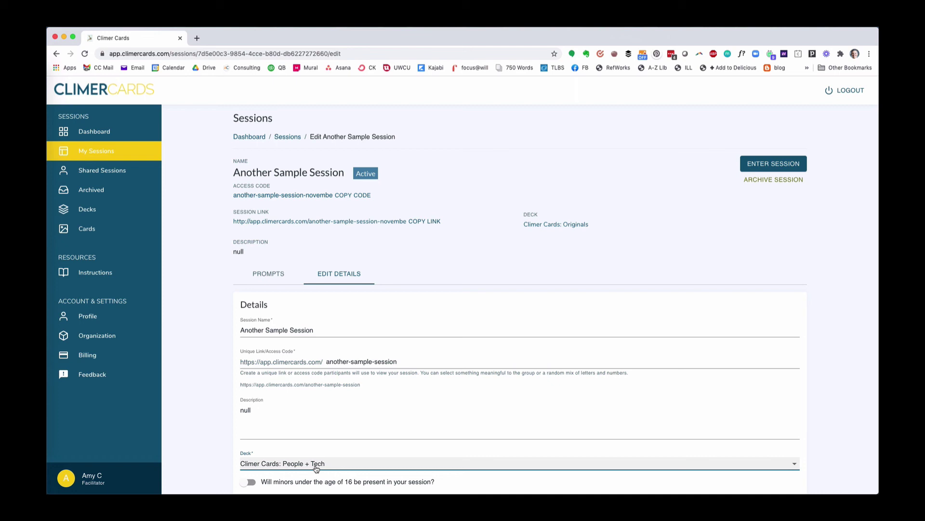
left_click(774, 163)
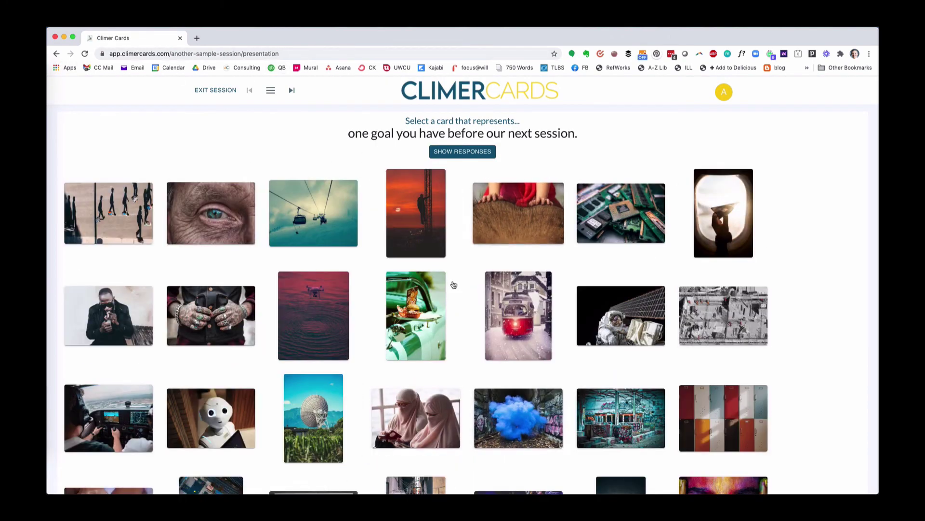
Scroll down through the People + Tech photo card grid and back to the top.
scroll(451, 285, "down", 3)
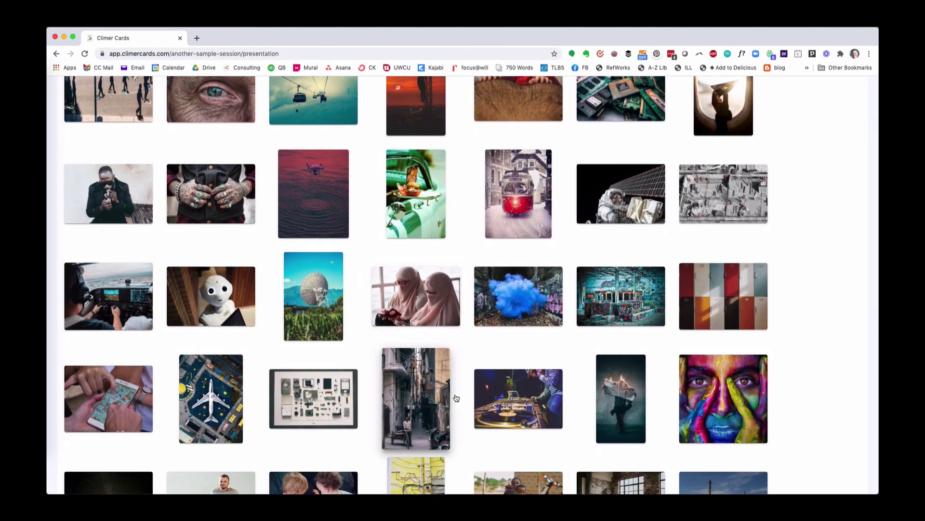
scroll(456, 398, "down", 4)
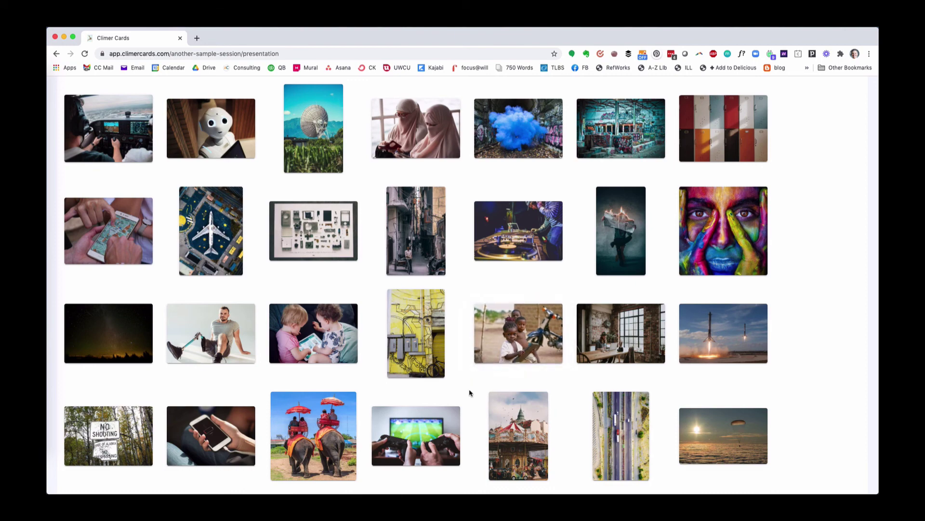
scroll(469, 392, "up", 7)
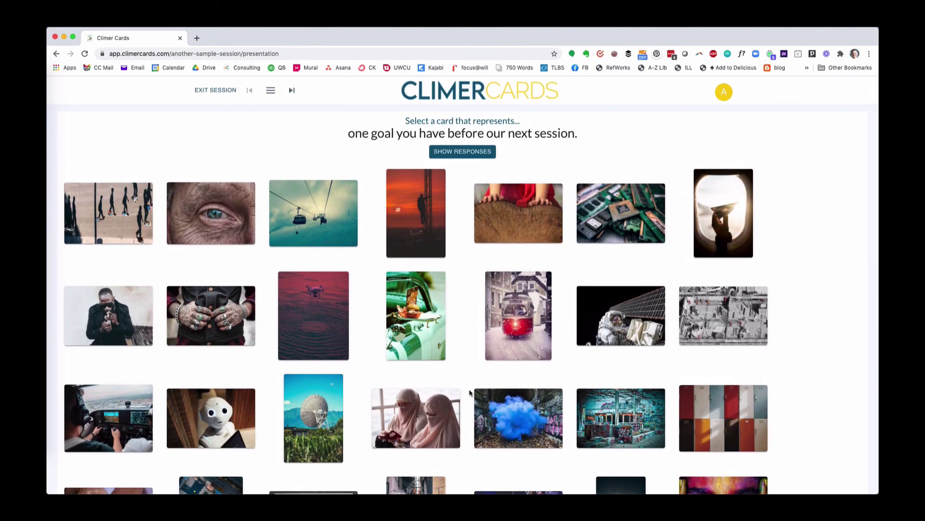
Advance to the next prompt, then return to 'one goal you have before our next session.'.
left_click(292, 91)
left_click(254, 93)
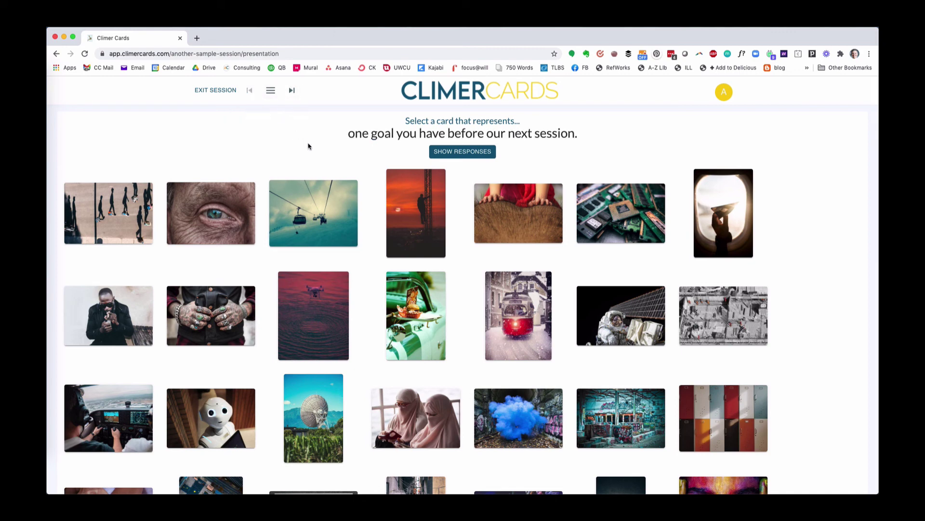